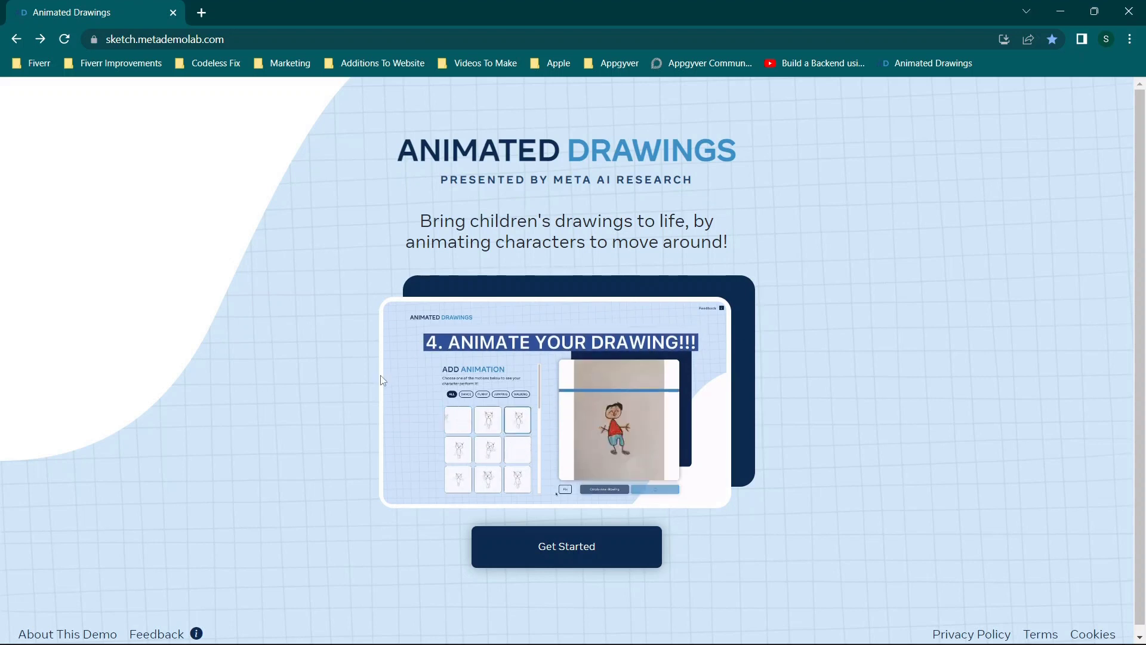
Step: Begin a new animation with Get Started on the Animated Drawings home page
{"action": "left_click", "coordinate": [551, 558]}
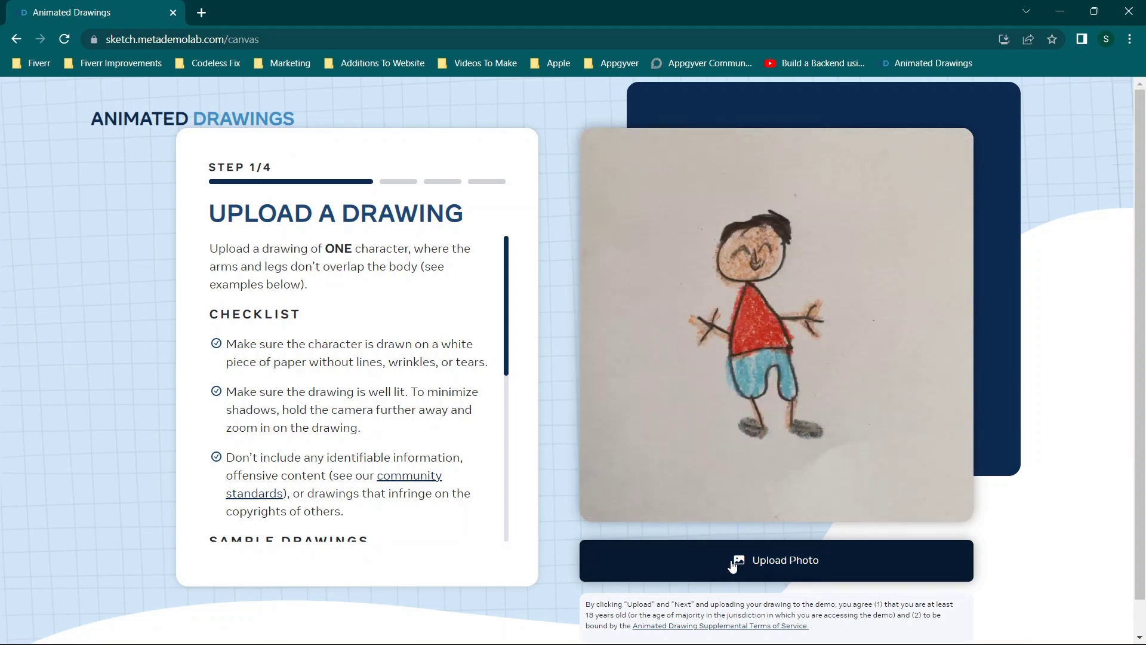
Step: Upload the robot JPG from the Desktop, confirm it, and agree to the research consent
{"action": "left_click", "coordinate": [733, 562]}
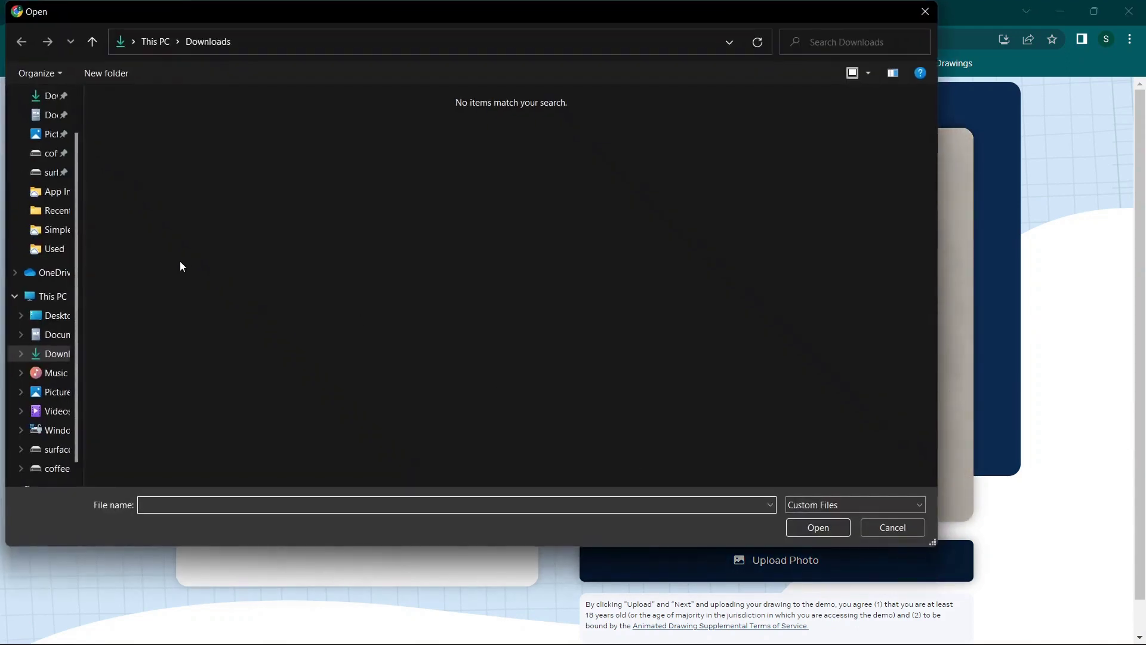
{"action": "scroll", "coordinate": [62, 95], "scroll_direction": "up", "scroll_amount": 1}
{"action": "left_click", "coordinate": [51, 120]}
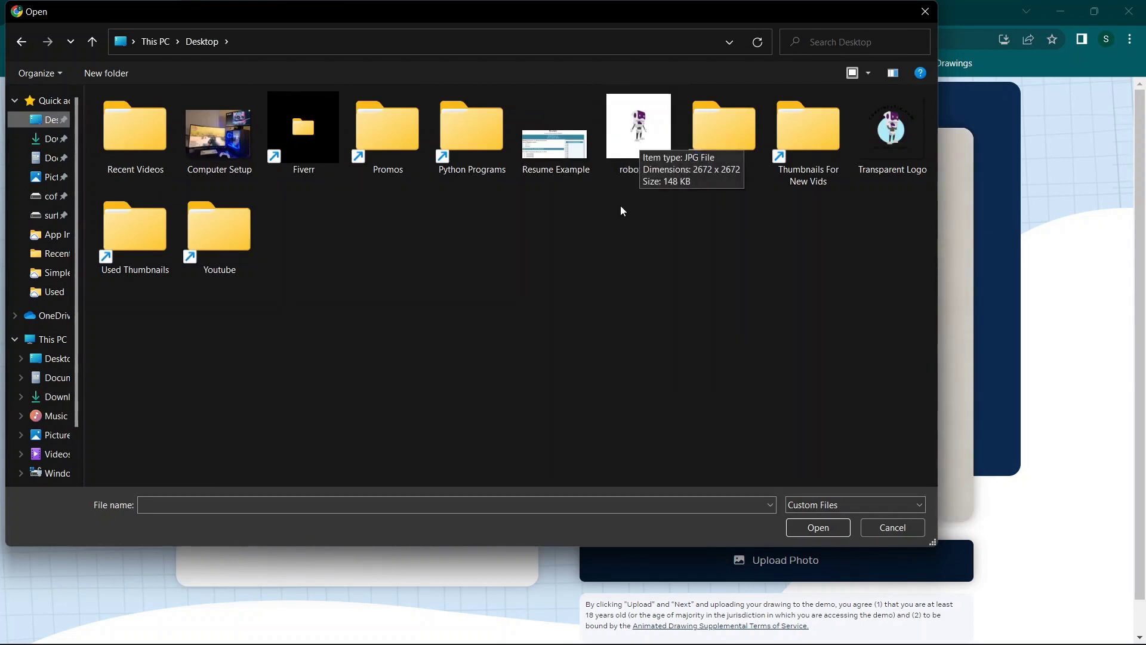
{"action": "left_click", "coordinate": [635, 172]}
{"action": "double_click", "coordinate": [637, 141]}
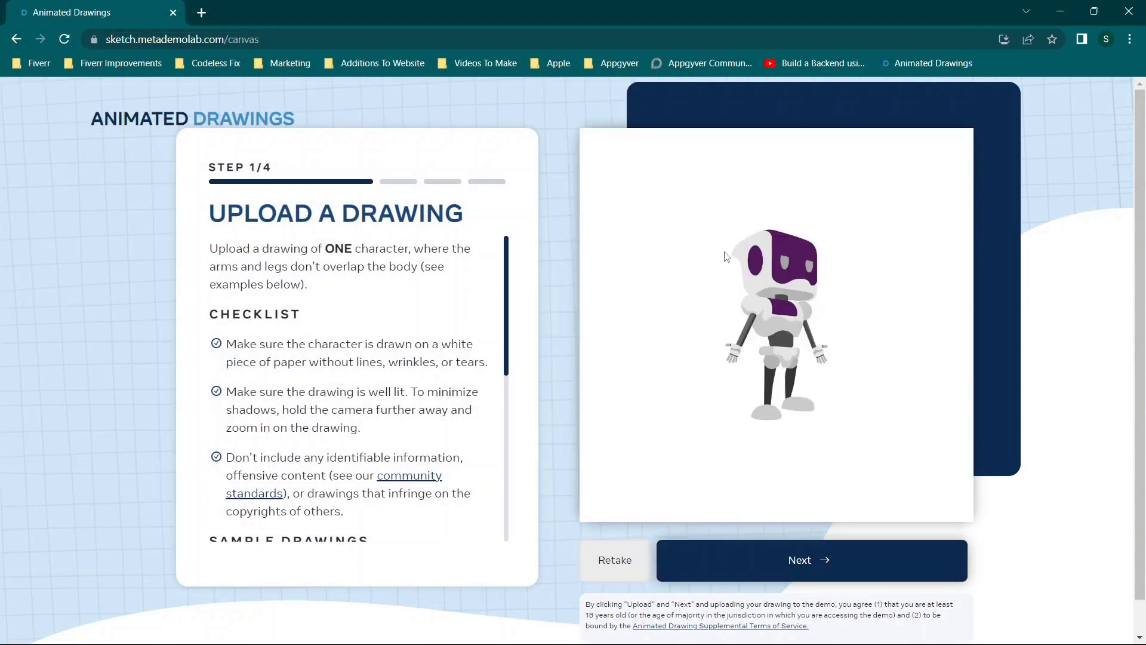
{"action": "left_click", "coordinate": [819, 548]}
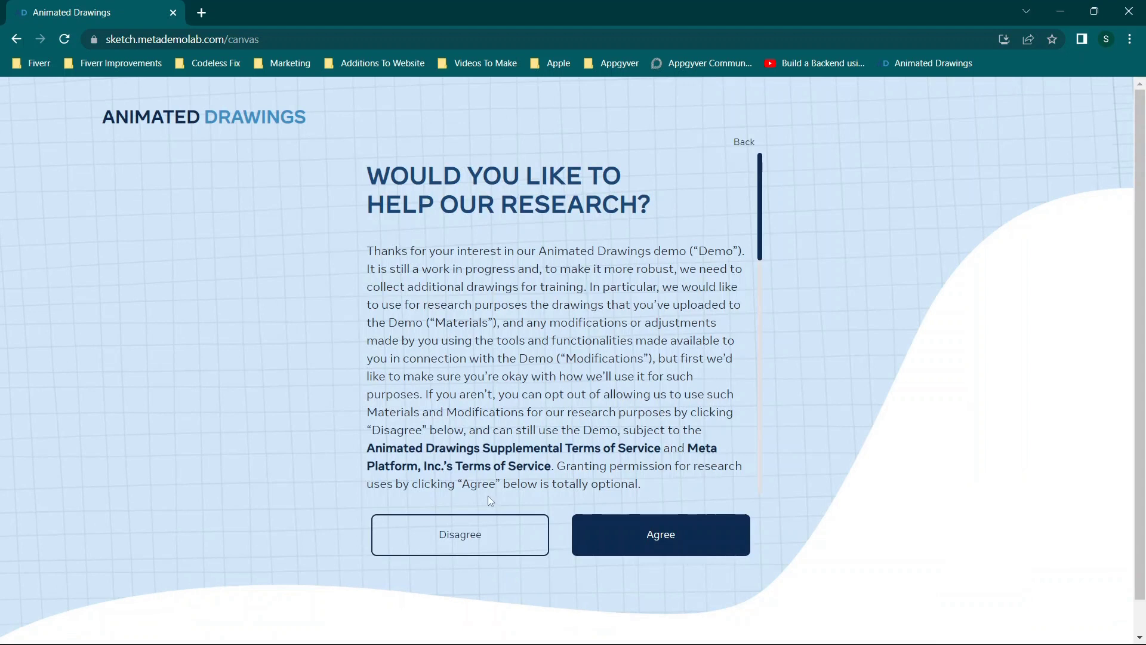
{"action": "left_click", "coordinate": [632, 543]}
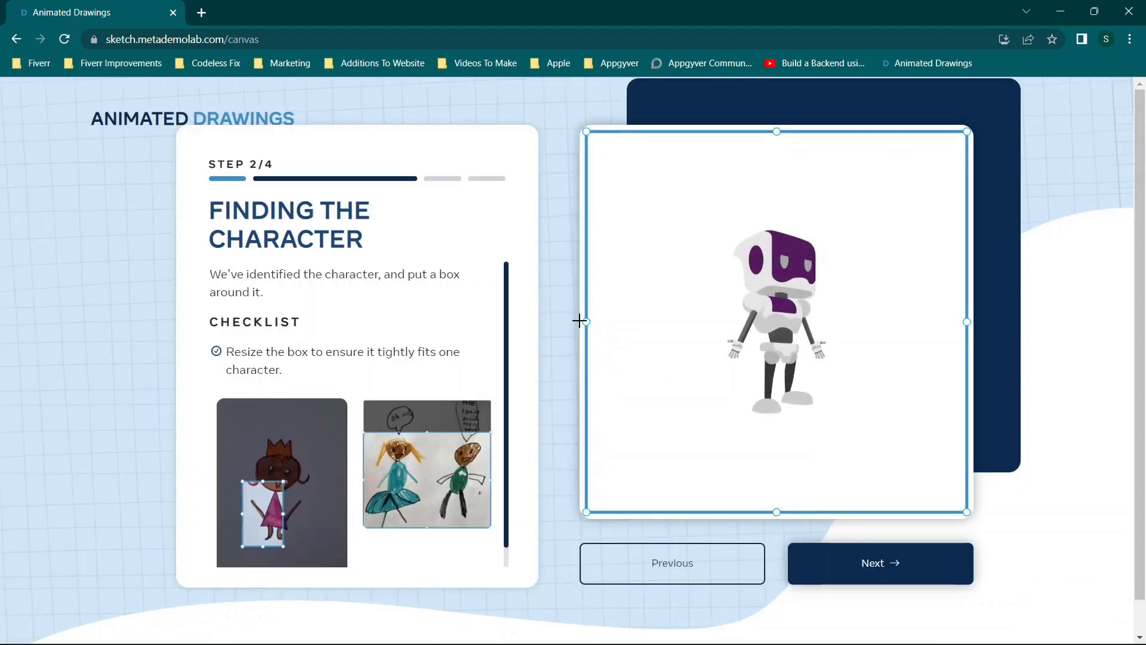
Step: Pull the box's left, top, right and bottom edges in to hug the robot, then accept it
{"action": "left_click_drag", "start_coordinate": [585, 323], "coordinate": [722, 327]}
{"action": "left_click_drag", "start_coordinate": [845, 132], "coordinate": [845, 222]}
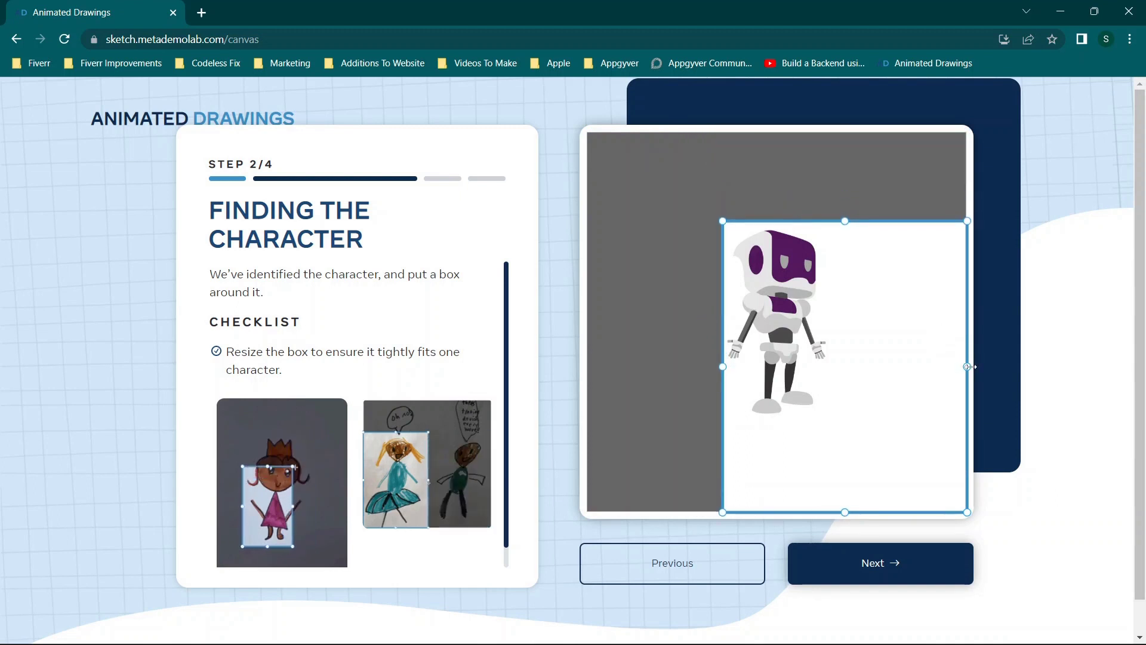
{"action": "left_click_drag", "start_coordinate": [969, 362], "coordinate": [833, 346]}
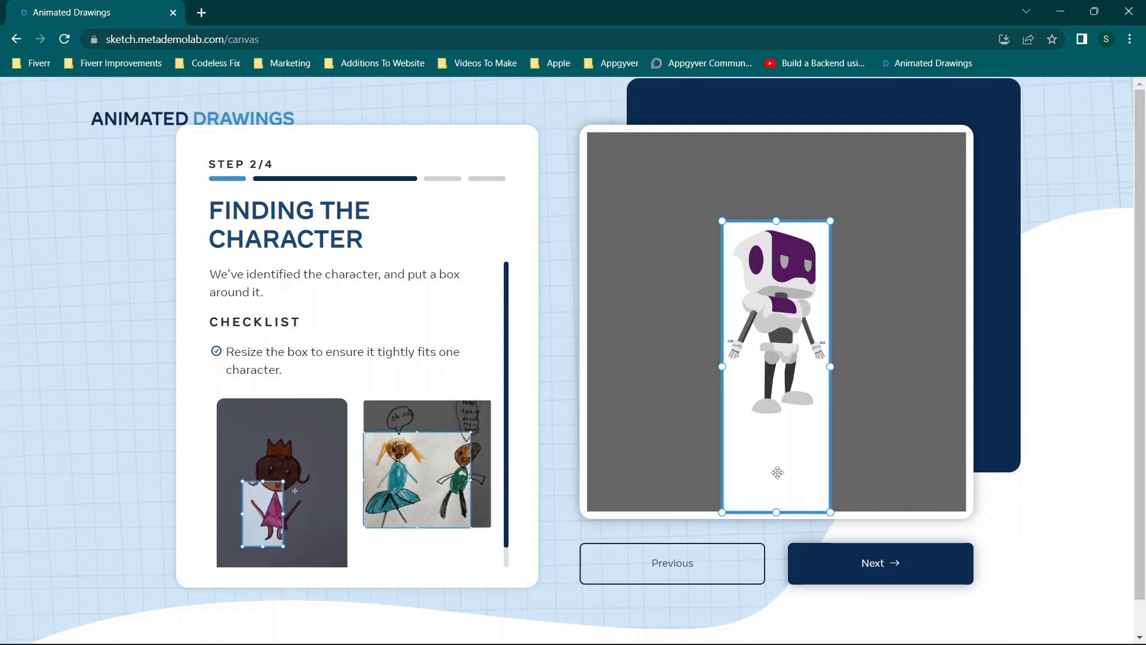
{"action": "left_click_drag", "start_coordinate": [777, 514], "coordinate": [778, 422]}
{"action": "left_click", "coordinate": [882, 572]}
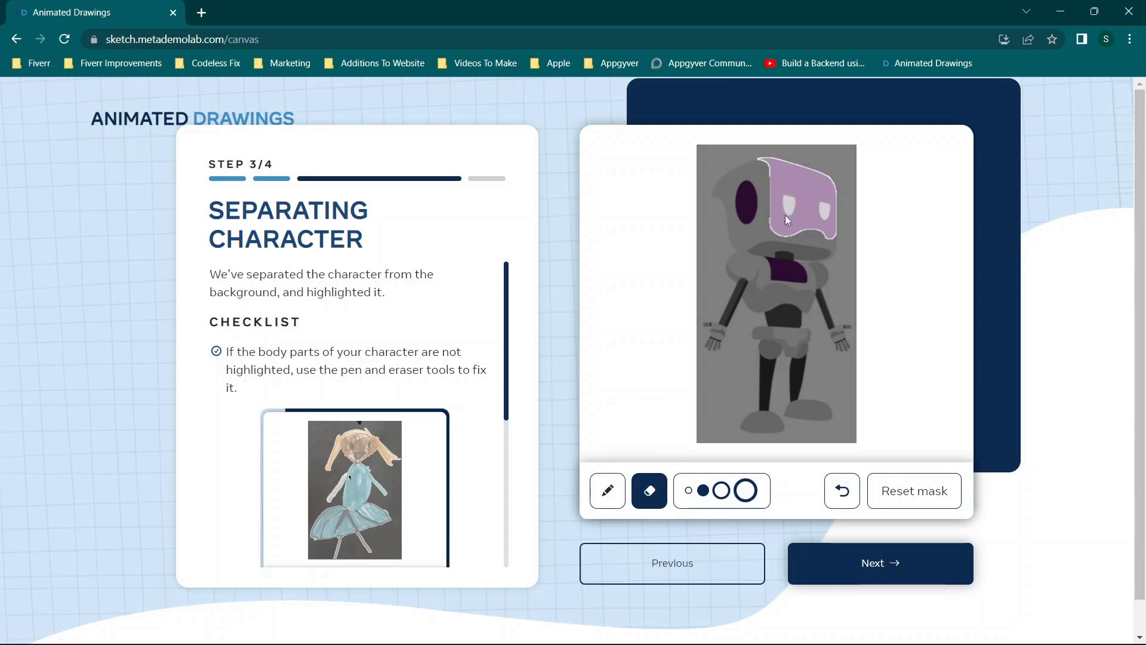
Step: Paint the robot's neck into the mask with the largest pen brush and accept the mask
{"action": "left_click", "coordinate": [607, 496]}
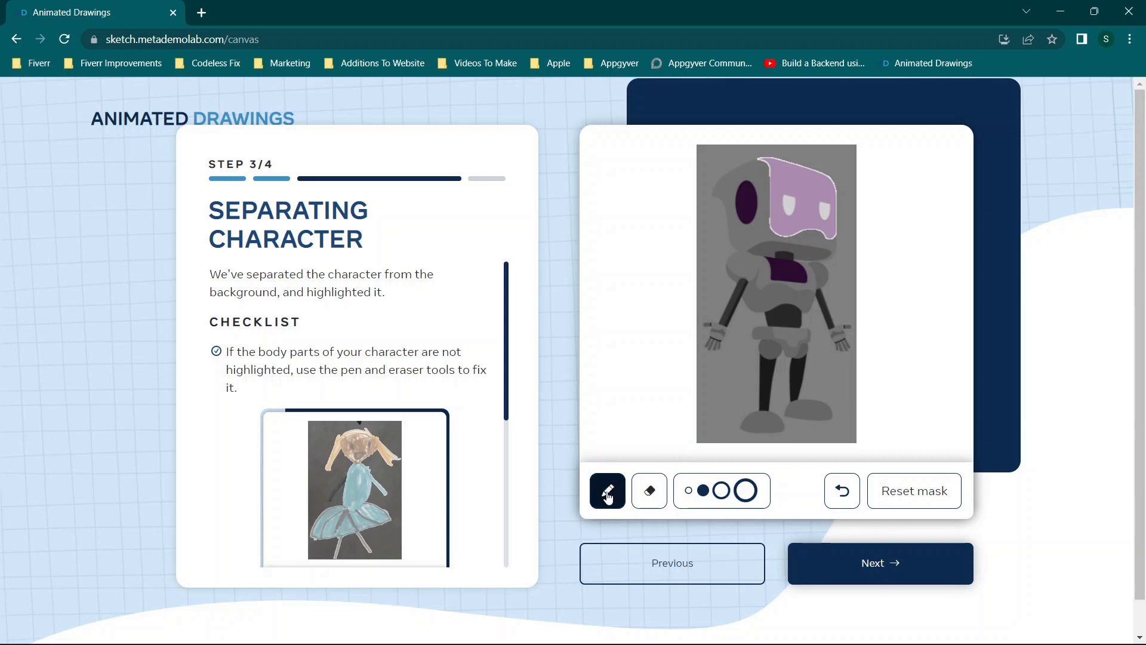
{"action": "left_click", "coordinate": [746, 491]}
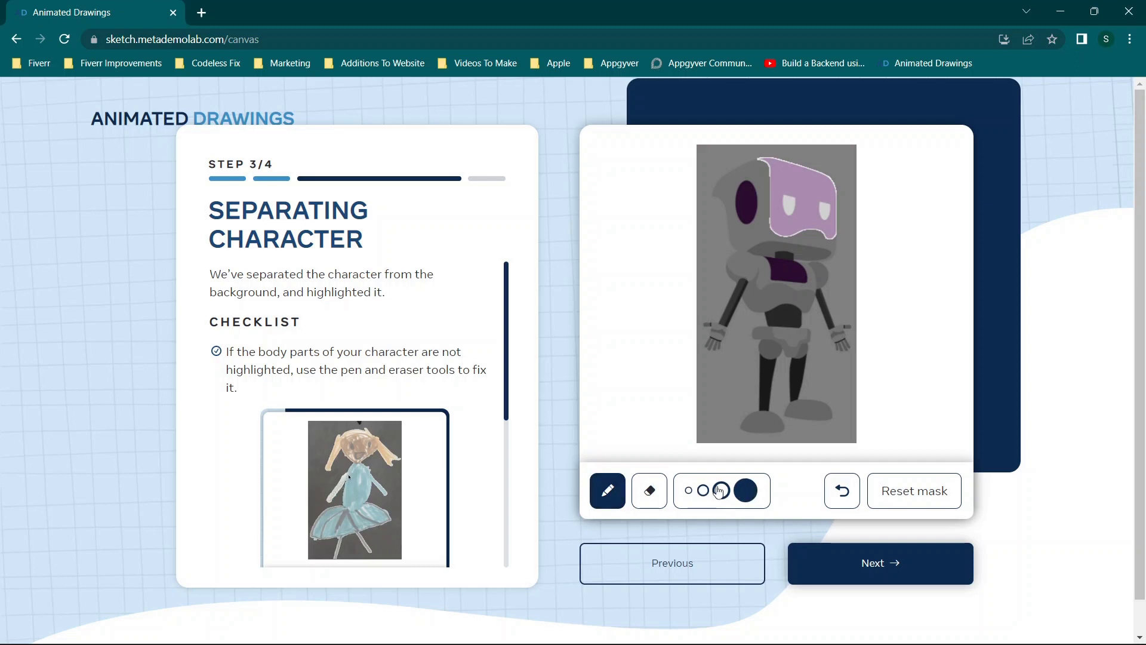
{"action": "mouse_move", "coordinate": [770, 238]}
{"action": "left_mouse_down"}
{"action": "mouse_move", "coordinate": [803, 235]}
{"action": "mouse_move", "coordinate": [771, 234]}
{"action": "mouse_move", "coordinate": [788, 267]}
{"action": "mouse_move", "coordinate": [807, 225]}
{"action": "mouse_move", "coordinate": [743, 254]}
{"action": "mouse_move", "coordinate": [784, 271]}
{"action": "mouse_move", "coordinate": [777, 216]}
{"action": "mouse_move", "coordinate": [754, 261]}
{"action": "mouse_move", "coordinate": [761, 246]}
{"action": "mouse_move", "coordinate": [813, 262]}
{"action": "mouse_move", "coordinate": [798, 257]}
{"action": "mouse_move", "coordinate": [798, 288]}
{"action": "mouse_move", "coordinate": [754, 256]}
{"action": "mouse_move", "coordinate": [746, 270]}
{"action": "mouse_move", "coordinate": [817, 292]}
{"action": "left_mouse_up"}
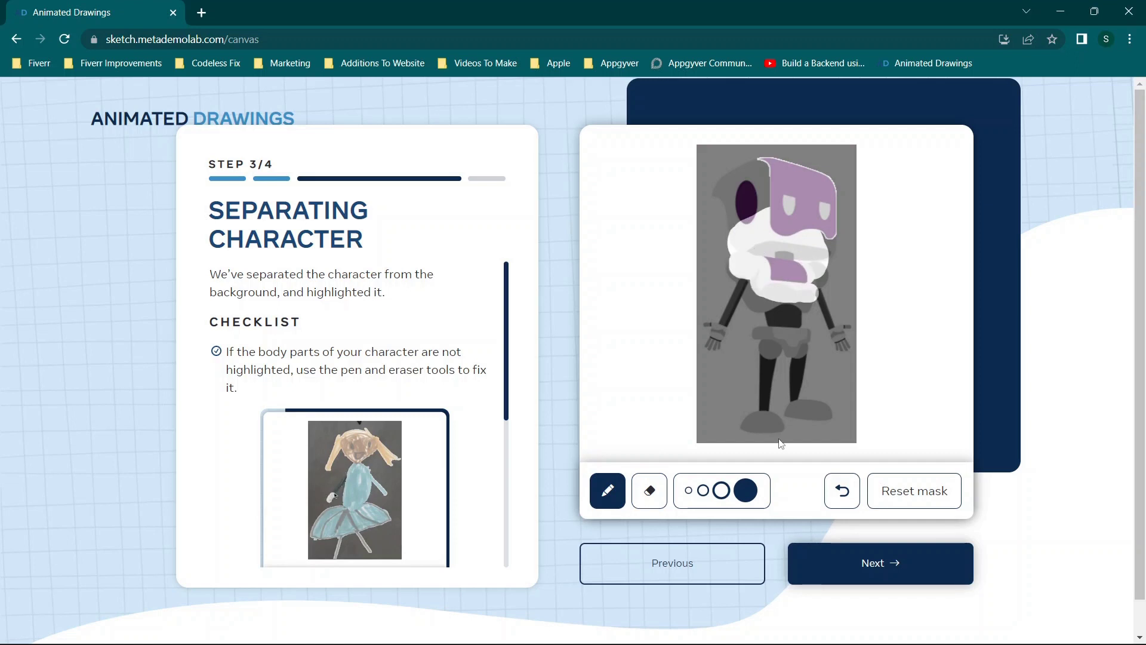
{"action": "left_click", "coordinate": [876, 560]}
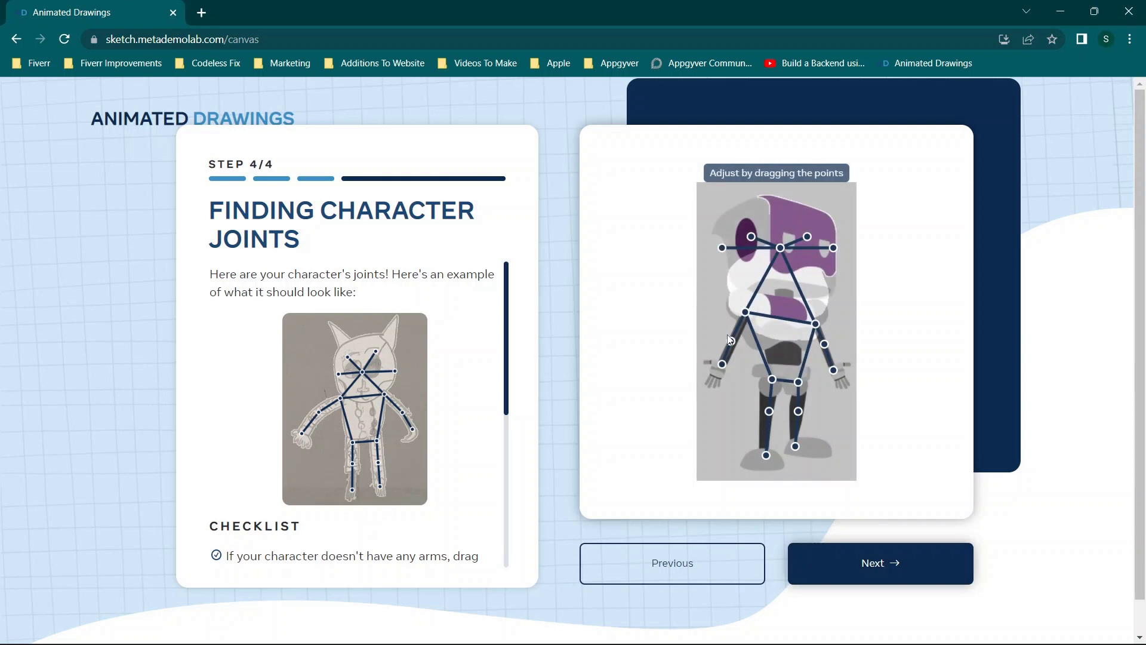
Step: Generate the first robot animation from the joints, then choose Fix to correct the character
{"action": "left_click", "coordinate": [906, 560]}
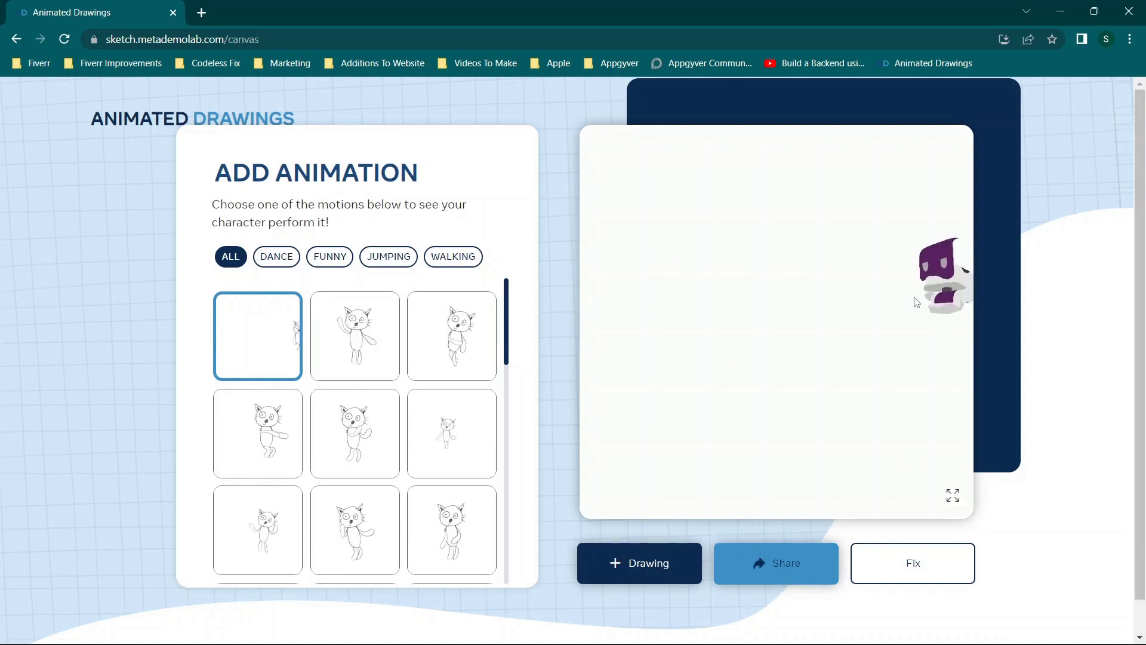
{"action": "left_click", "coordinate": [878, 573]}
Step: Go back to the mask and paint the robot's head, lower torso and hips into it
{"action": "left_click", "coordinate": [644, 561]}
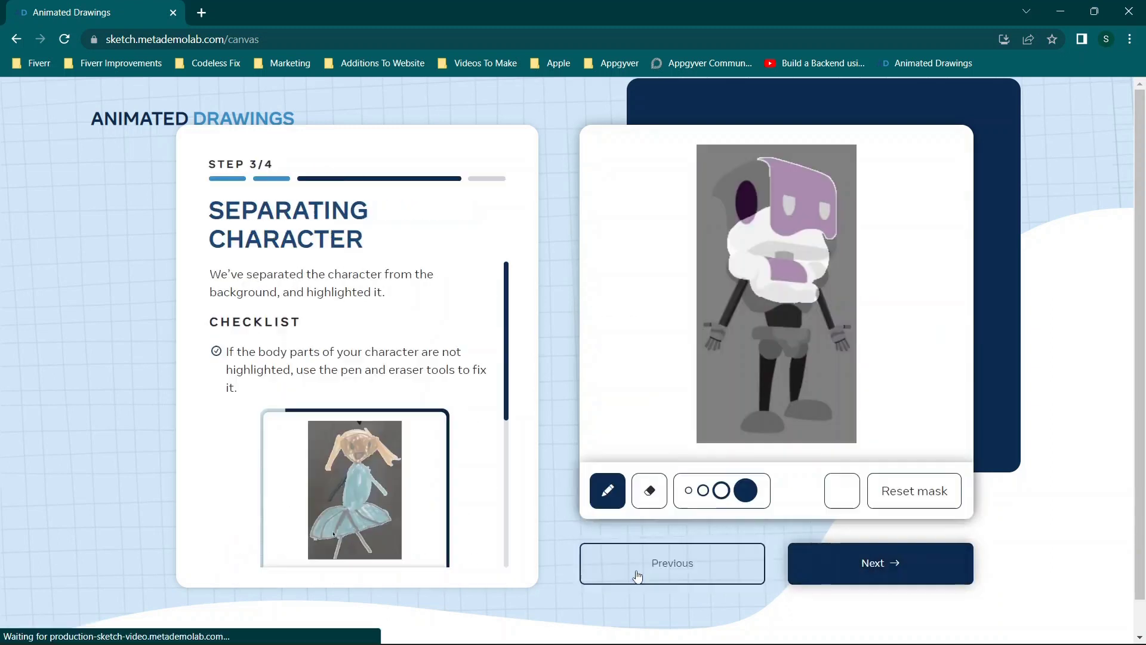
{"action": "mouse_move", "coordinate": [771, 165]}
{"action": "left_mouse_down"}
{"action": "mouse_move", "coordinate": [722, 192]}
{"action": "mouse_move", "coordinate": [741, 225]}
{"action": "left_mouse_up"}
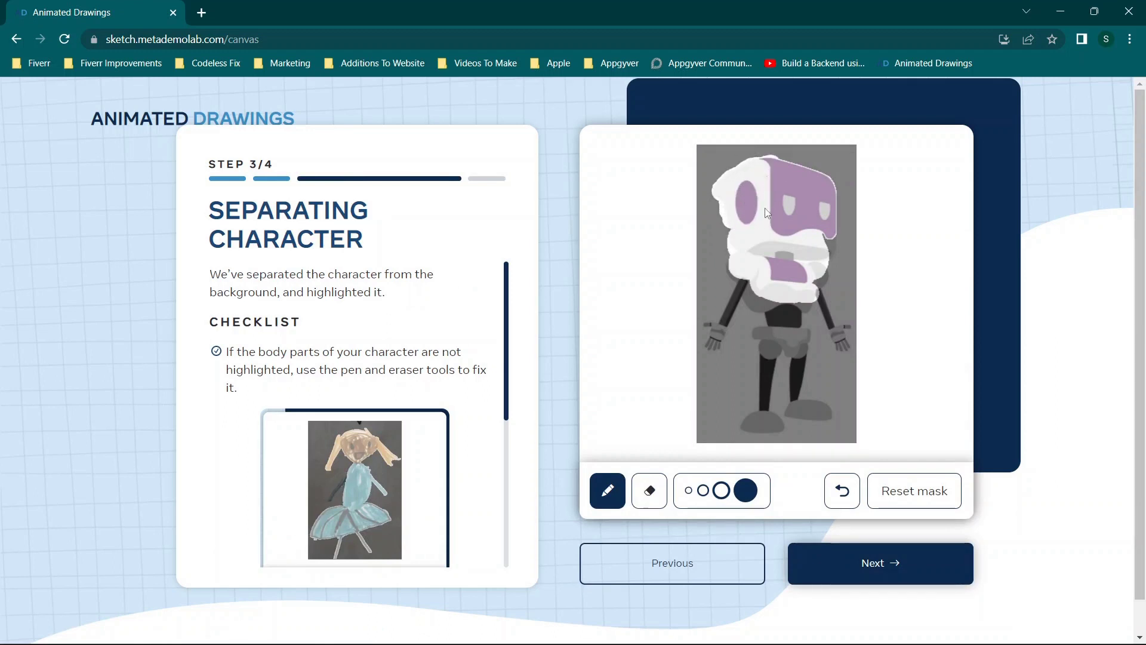
{"action": "mouse_move", "coordinate": [762, 291]}
{"action": "left_mouse_down"}
{"action": "mouse_move", "coordinate": [751, 301]}
{"action": "mouse_move", "coordinate": [770, 311]}
{"action": "mouse_move", "coordinate": [804, 310]}
{"action": "left_mouse_up"}
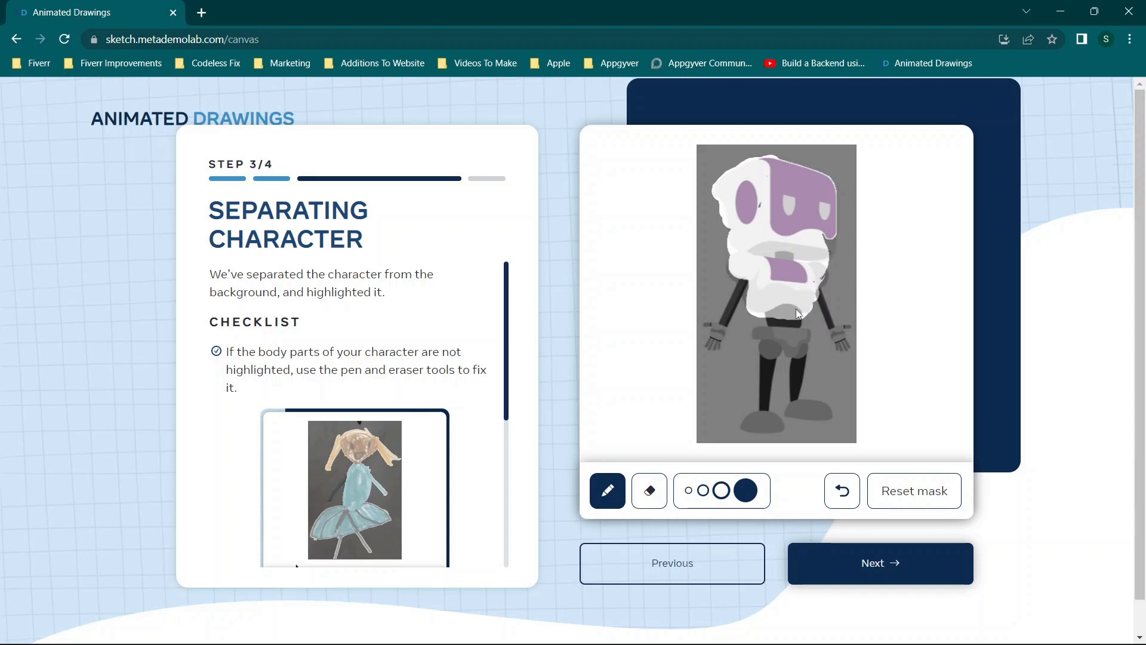
{"action": "left_click_drag", "start_coordinate": [779, 321], "coordinate": [797, 354]}
{"action": "scroll", "coordinate": [765, 333], "scroll_direction": "up", "scroll_amount": 5}
Step: Paint both arms, hands, the right upper arm and right chest side into the mask
{"action": "scroll", "coordinate": [704, 294], "scroll_direction": "left", "scroll_amount": 10}
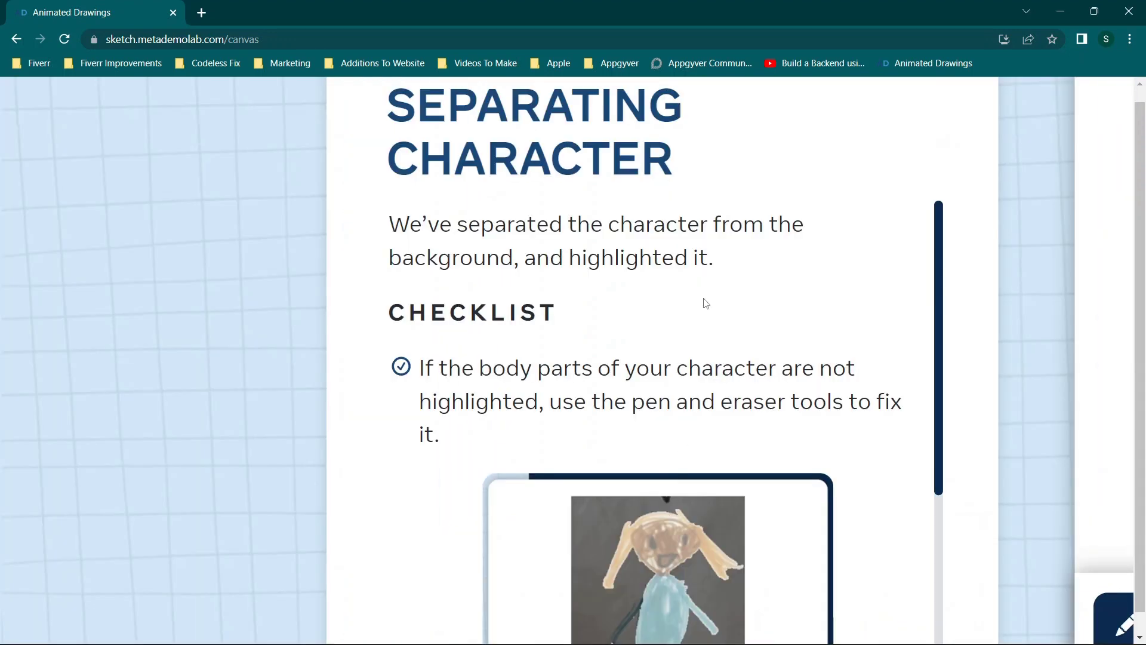
{"action": "scroll", "coordinate": [946, 294], "scroll_direction": "right", "scroll_amount": 15}
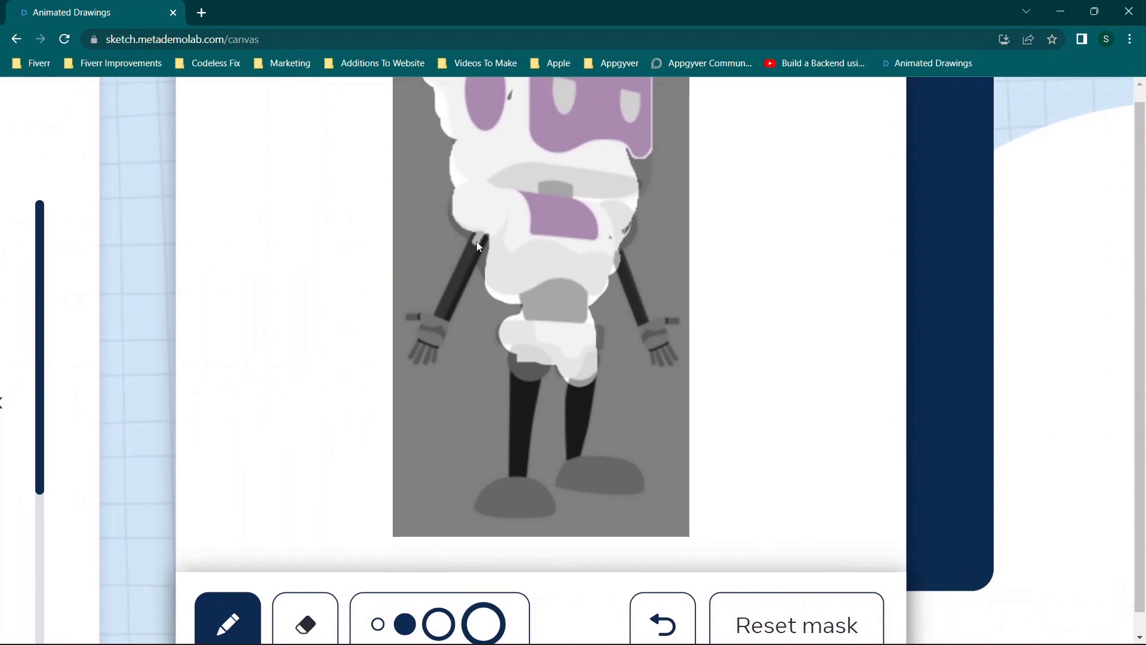
{"action": "mouse_move", "coordinate": [476, 241]}
{"action": "left_mouse_down"}
{"action": "mouse_move", "coordinate": [429, 340]}
{"action": "mouse_move", "coordinate": [475, 233]}
{"action": "left_mouse_up"}
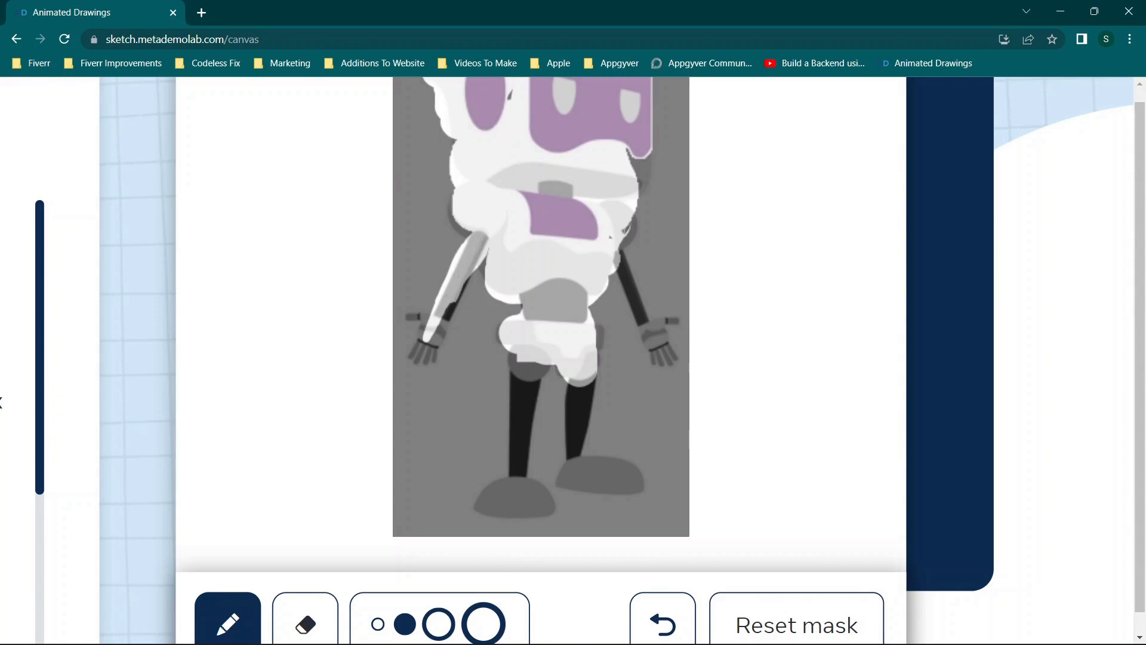
{"action": "left_click_drag", "start_coordinate": [469, 275], "coordinate": [432, 343]}
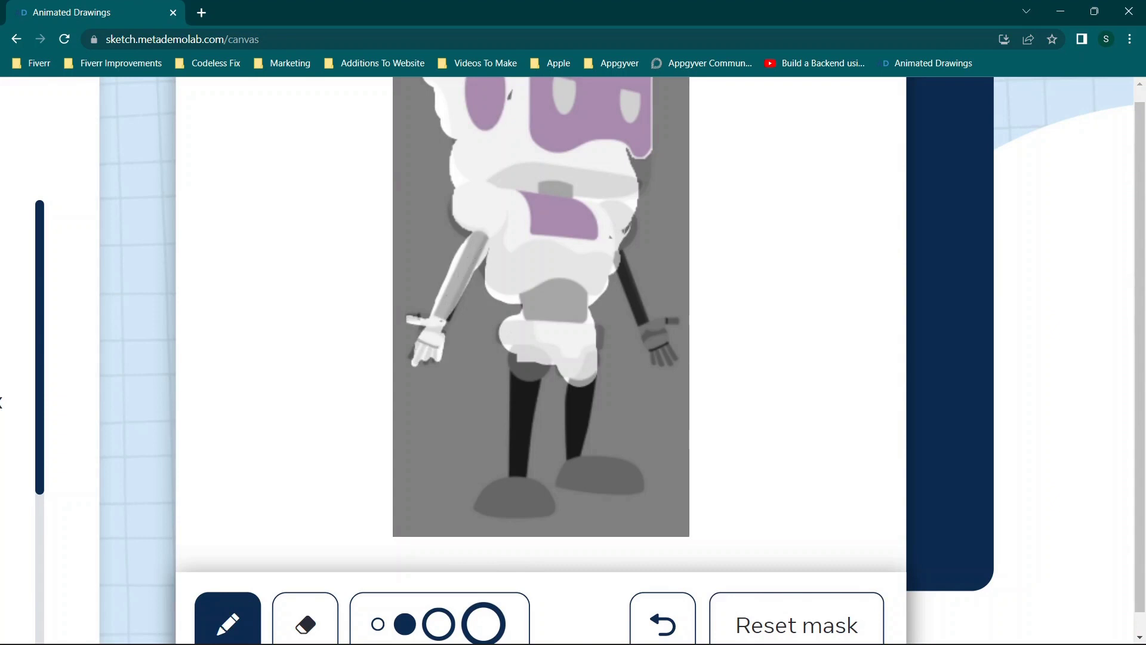
{"action": "mouse_move", "coordinate": [620, 263]}
{"action": "left_mouse_down"}
{"action": "mouse_move", "coordinate": [638, 322]}
{"action": "mouse_move", "coordinate": [667, 359]}
{"action": "left_mouse_up"}
{"action": "left_click_drag", "start_coordinate": [658, 319], "coordinate": [673, 352]}
{"action": "left_click_drag", "start_coordinate": [621, 251], "coordinate": [633, 286]}
{"action": "left_click_drag", "start_coordinate": [636, 158], "coordinate": [637, 186]}
Step: Paint the left leg, the right foot and the shadowed right leg into the mask
{"action": "mouse_move", "coordinate": [519, 363]}
{"action": "left_mouse_down"}
{"action": "mouse_move", "coordinate": [527, 400]}
{"action": "mouse_move", "coordinate": [514, 391]}
{"action": "mouse_move", "coordinate": [512, 442]}
{"action": "left_mouse_up"}
{"action": "mouse_move", "coordinate": [545, 379]}
{"action": "left_mouse_down"}
{"action": "mouse_move", "coordinate": [519, 472]}
{"action": "mouse_move", "coordinate": [489, 507]}
{"action": "mouse_move", "coordinate": [546, 501]}
{"action": "mouse_move", "coordinate": [529, 478]}
{"action": "left_mouse_up"}
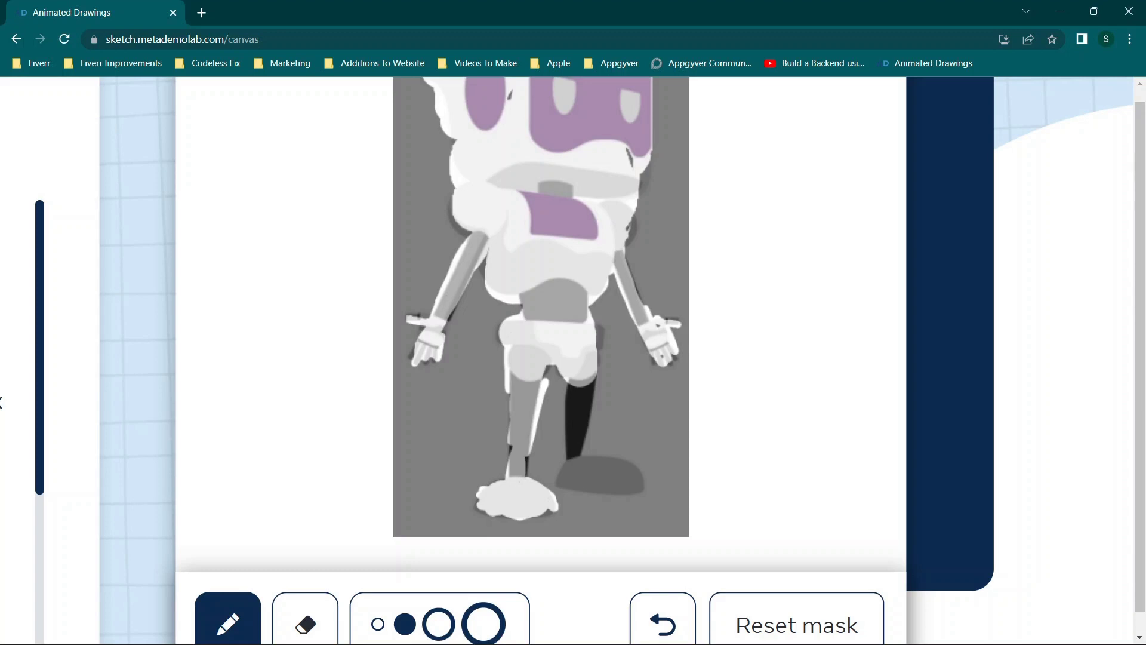
{"action": "mouse_move", "coordinate": [562, 483]}
{"action": "left_mouse_down"}
{"action": "mouse_move", "coordinate": [575, 455]}
{"action": "mouse_move", "coordinate": [609, 490]}
{"action": "mouse_move", "coordinate": [632, 488]}
{"action": "mouse_move", "coordinate": [634, 468]}
{"action": "mouse_move", "coordinate": [595, 456]}
{"action": "mouse_move", "coordinate": [623, 462]}
{"action": "mouse_move", "coordinate": [587, 474]}
{"action": "mouse_move", "coordinate": [615, 487]}
{"action": "left_mouse_up"}
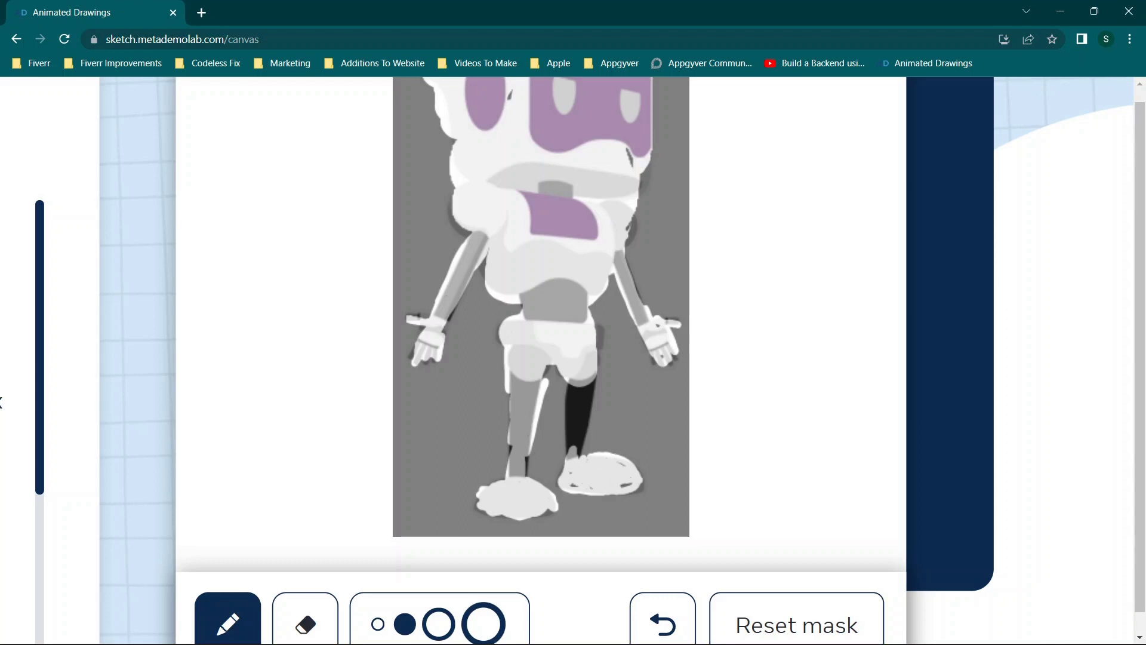
{"action": "mouse_move", "coordinate": [571, 445]}
{"action": "left_mouse_down"}
{"action": "mouse_move", "coordinate": [570, 385]}
{"action": "mouse_move", "coordinate": [567, 445]}
{"action": "mouse_move", "coordinate": [586, 388]}
{"action": "mouse_move", "coordinate": [585, 451]}
{"action": "mouse_move", "coordinate": [578, 388]}
{"action": "left_mouse_up"}
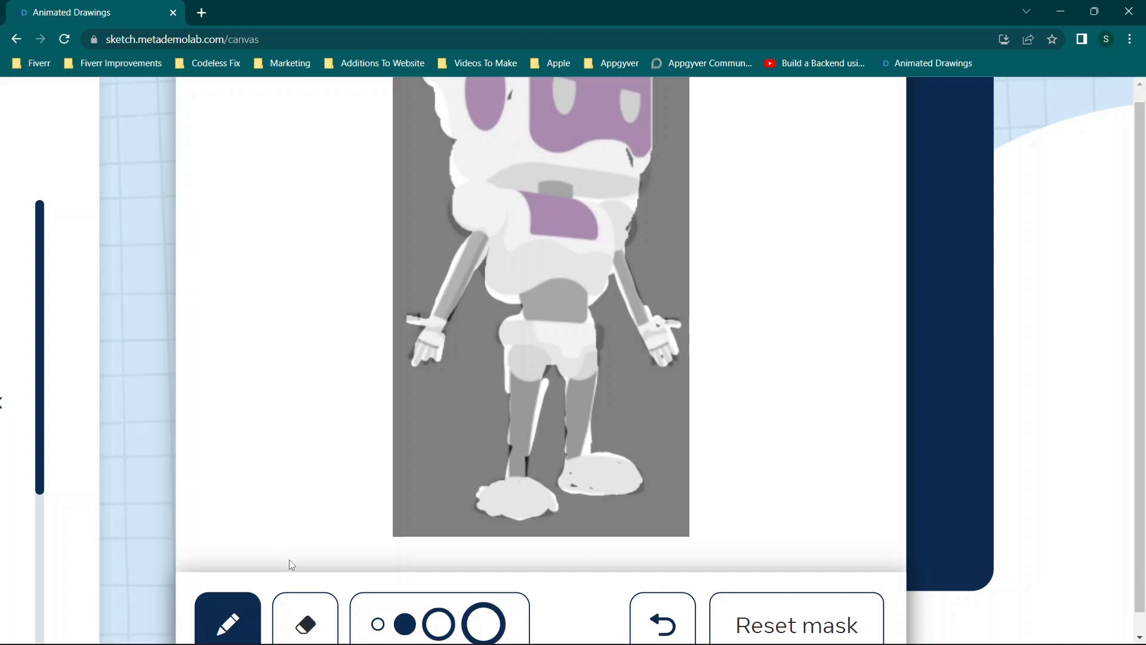
Step: Draw and then erase a stray mask stroke beside the left leg, then accept the mask
{"action": "left_click", "coordinate": [293, 604]}
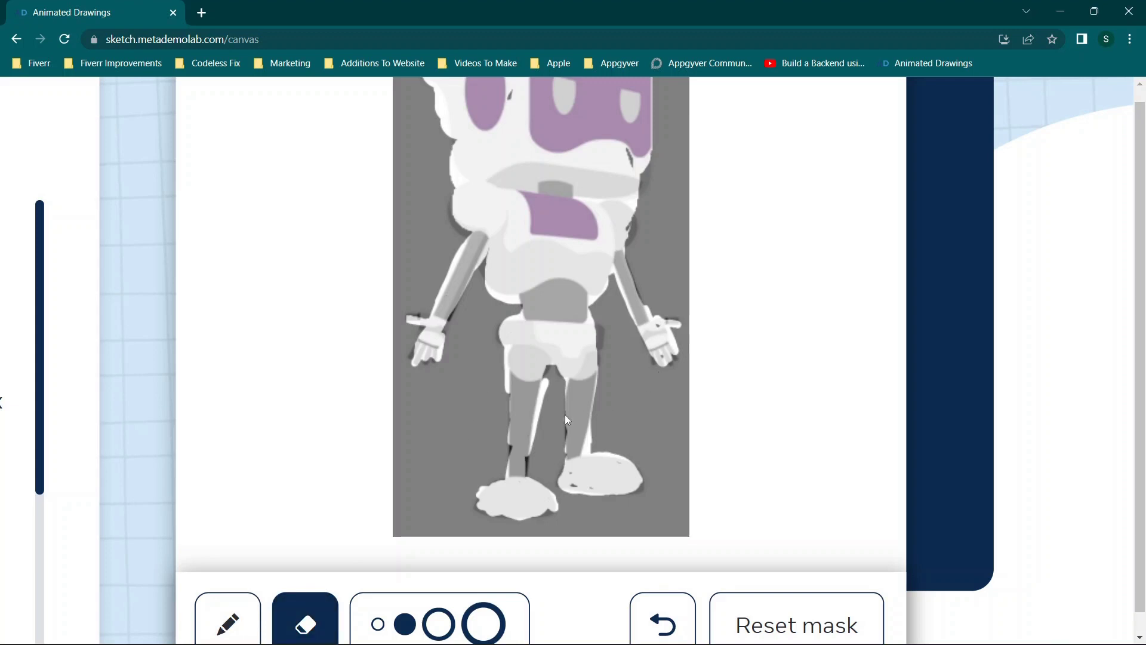
{"action": "left_click", "coordinate": [216, 617]}
{"action": "left_click_drag", "start_coordinate": [509, 400], "coordinate": [430, 421]}
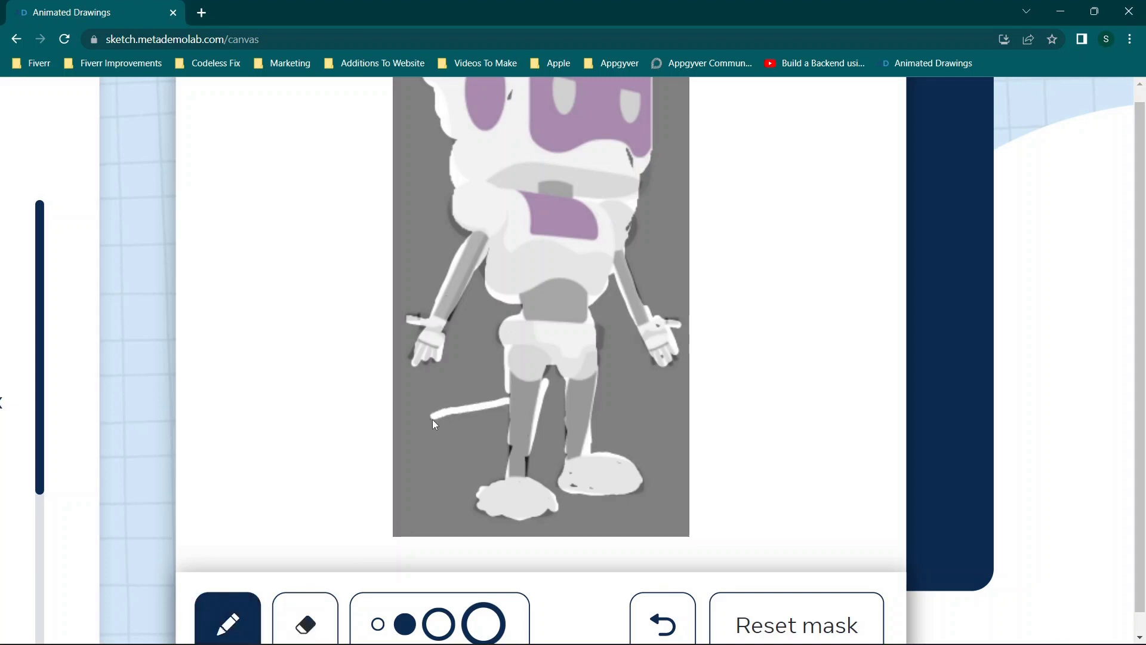
{"action": "left_click", "coordinate": [291, 599]}
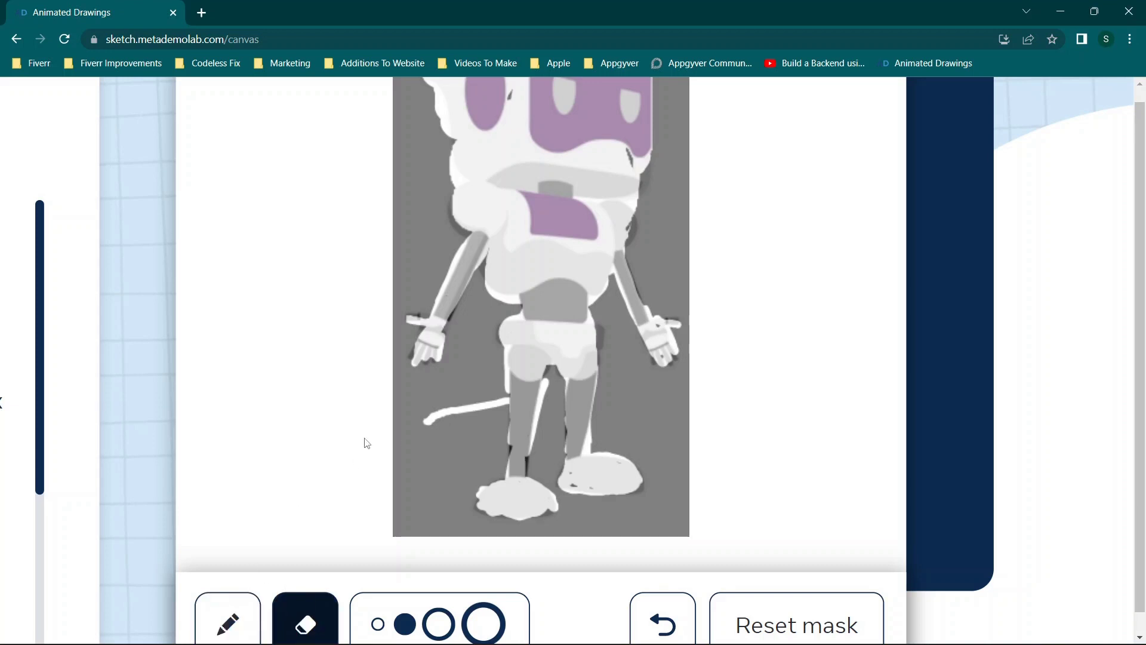
{"action": "left_click_drag", "start_coordinate": [422, 419], "coordinate": [435, 418]}
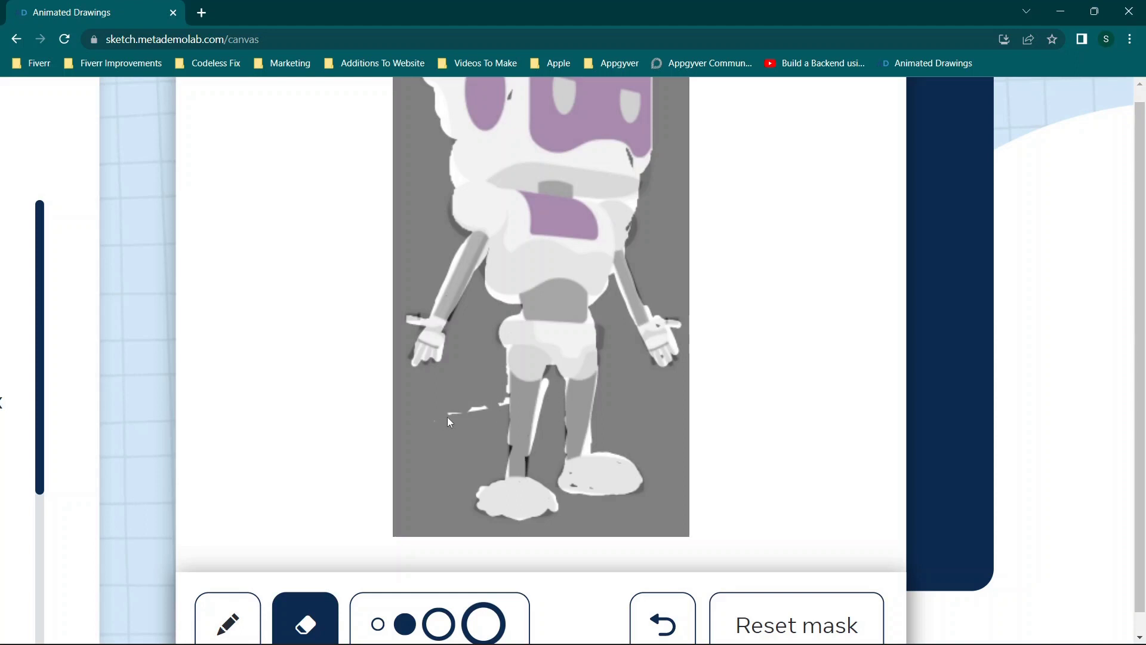
{"action": "scroll", "coordinate": [741, 399], "scroll_direction": "down", "scroll_amount": 5, "text": "ctrl"}
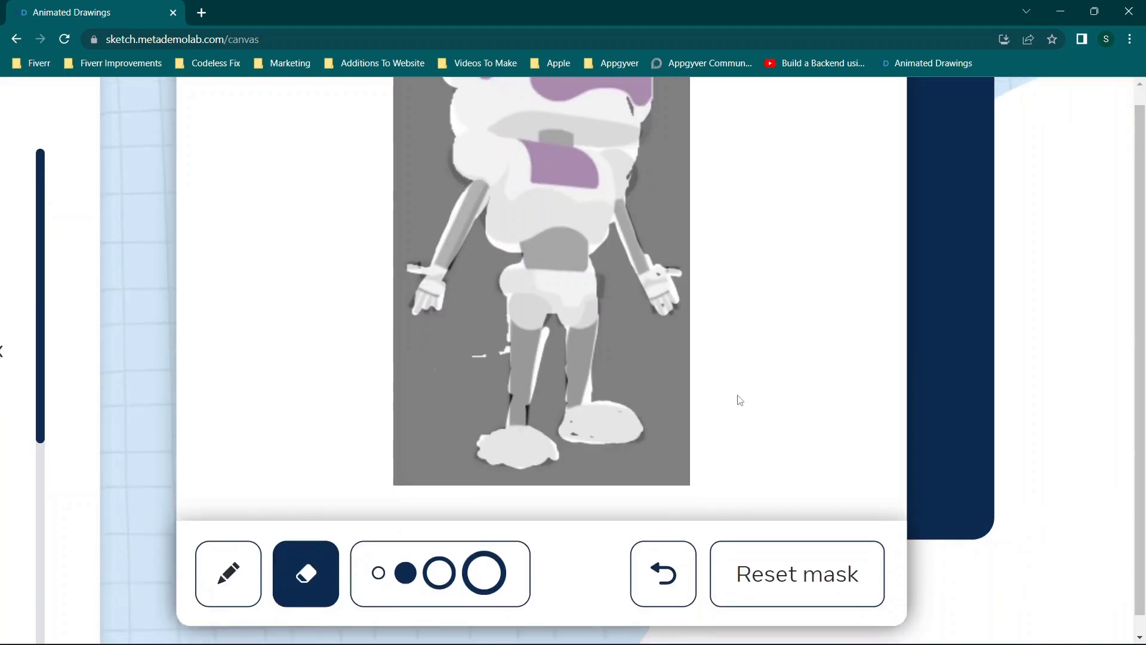
{"action": "left_click", "coordinate": [859, 562]}
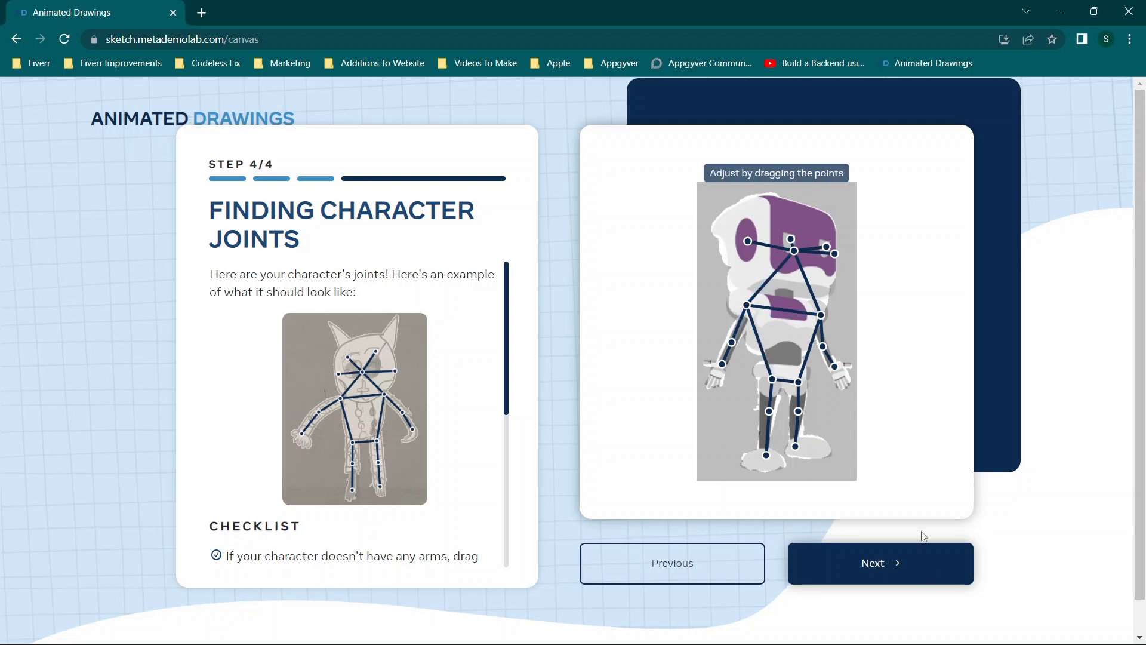
Step: Accept the robot's joint skeleton to play its new animation
{"action": "left_click", "coordinate": [910, 580]}
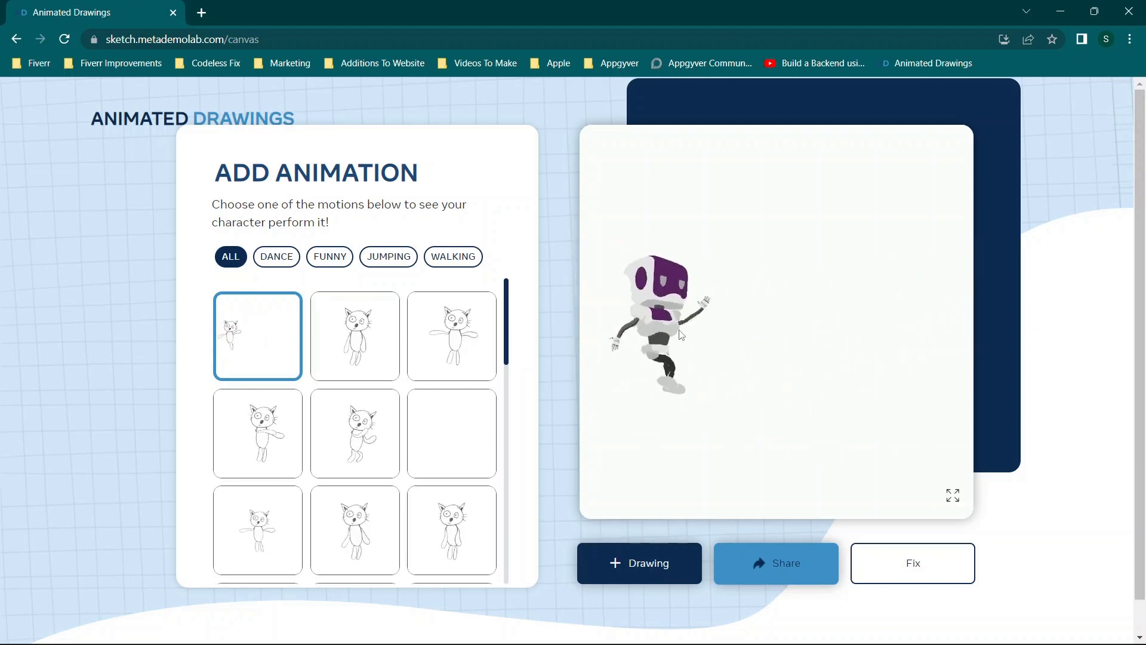
Step: Preview the robot performing the second motion, then choose Fix to return to its joints
{"action": "left_click", "coordinate": [344, 315]}
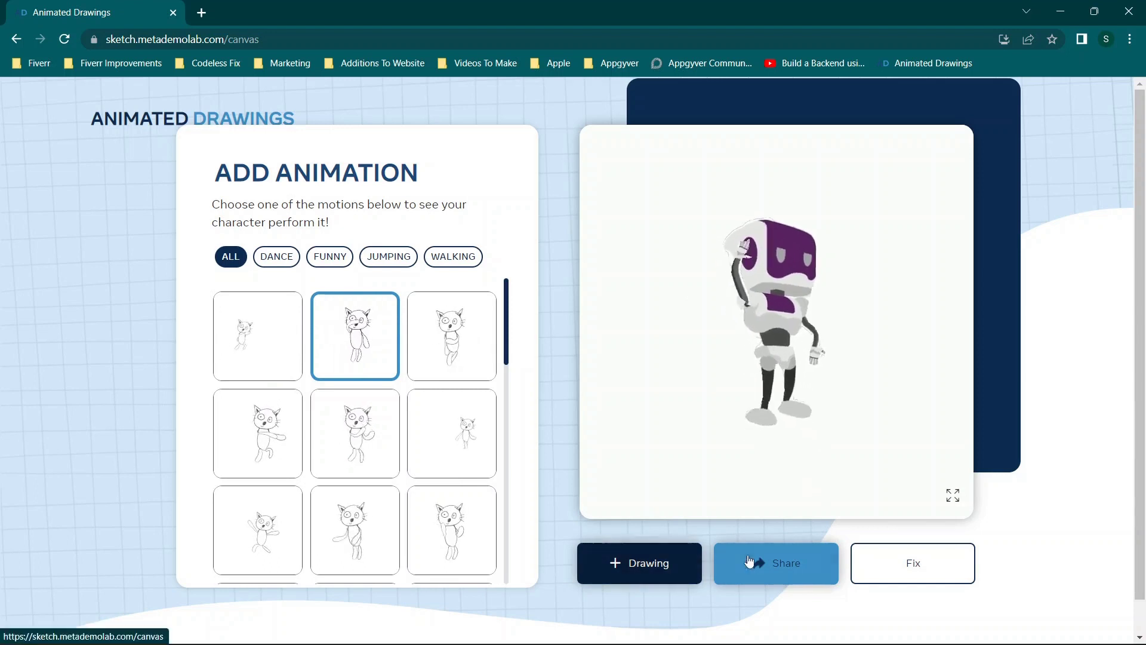
{"action": "left_click", "coordinate": [905, 565]}
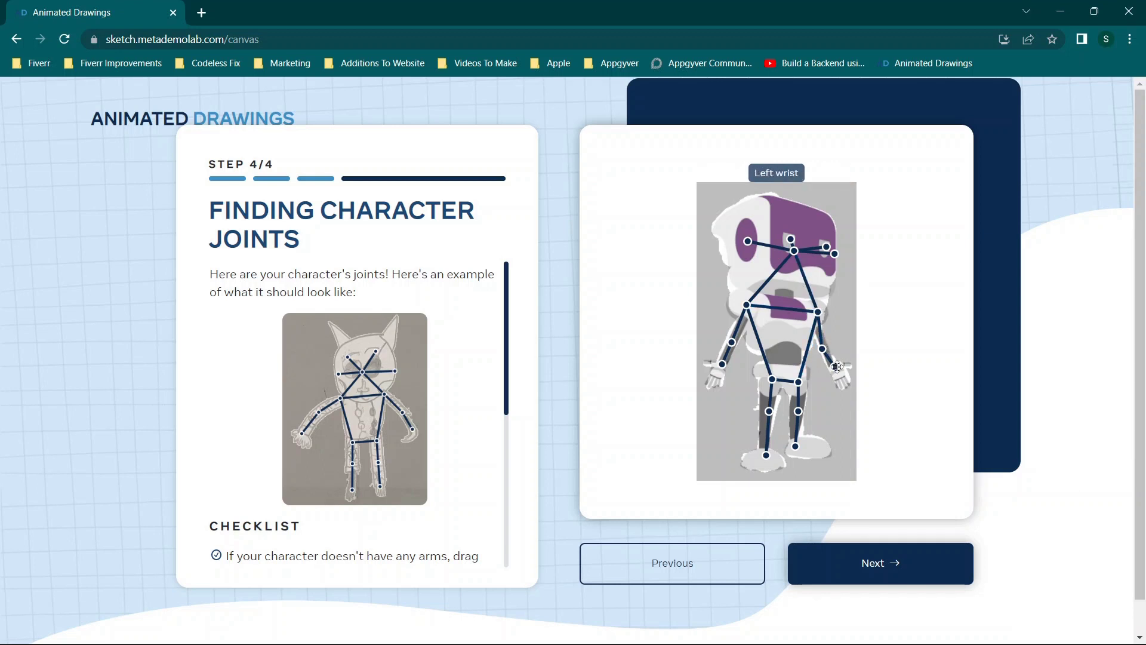
Step: Select the skeleton's left wrist joint and confirm the joints to return to Add Animation
{"action": "left_click", "coordinate": [884, 563]}
{"action": "left_click", "coordinate": [823, 349]}
{"action": "left_click", "coordinate": [893, 561]}
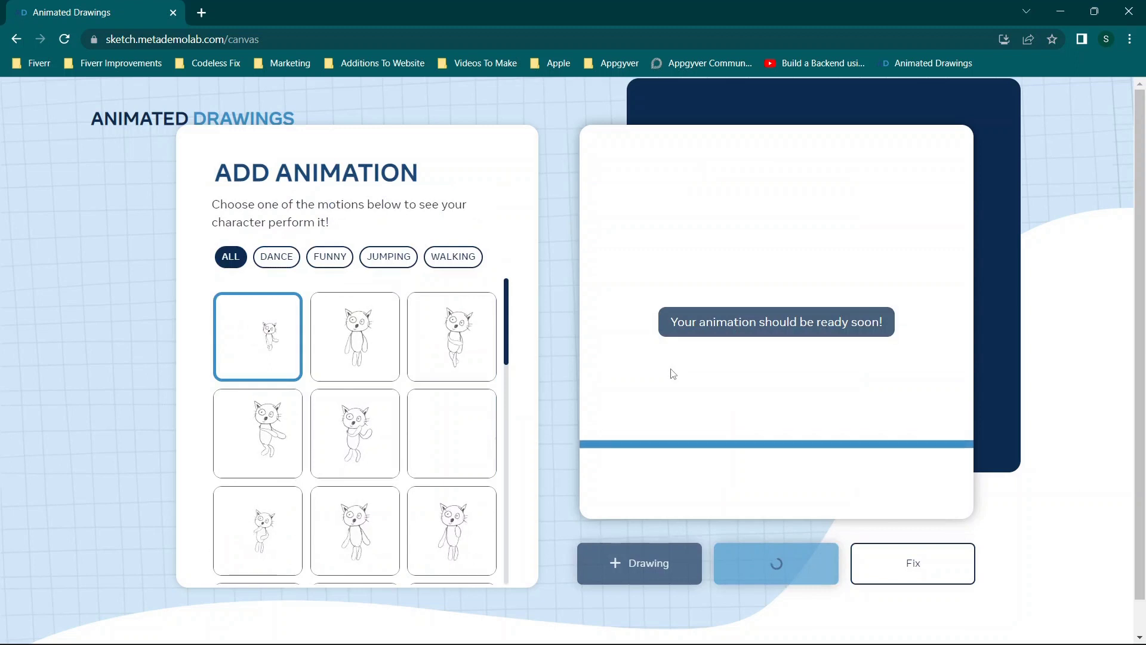
Step: Preview the robot with the second motion, the middle second-row motion, then the first third-row motion
{"action": "left_click", "coordinate": [372, 339]}
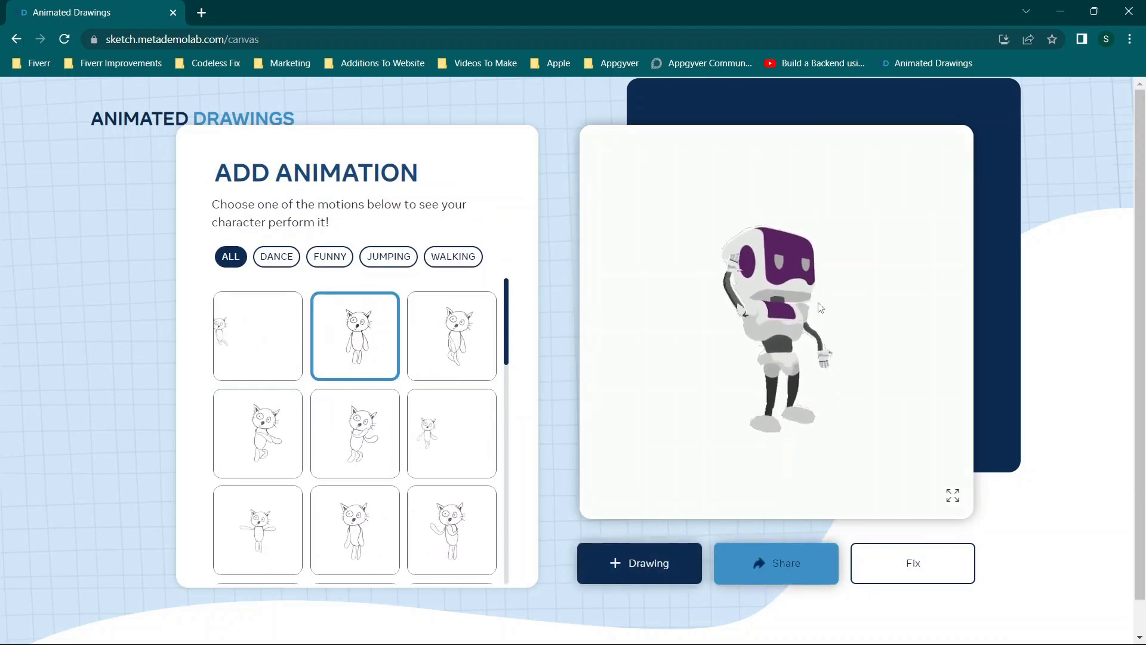
{"action": "left_click", "coordinate": [351, 428]}
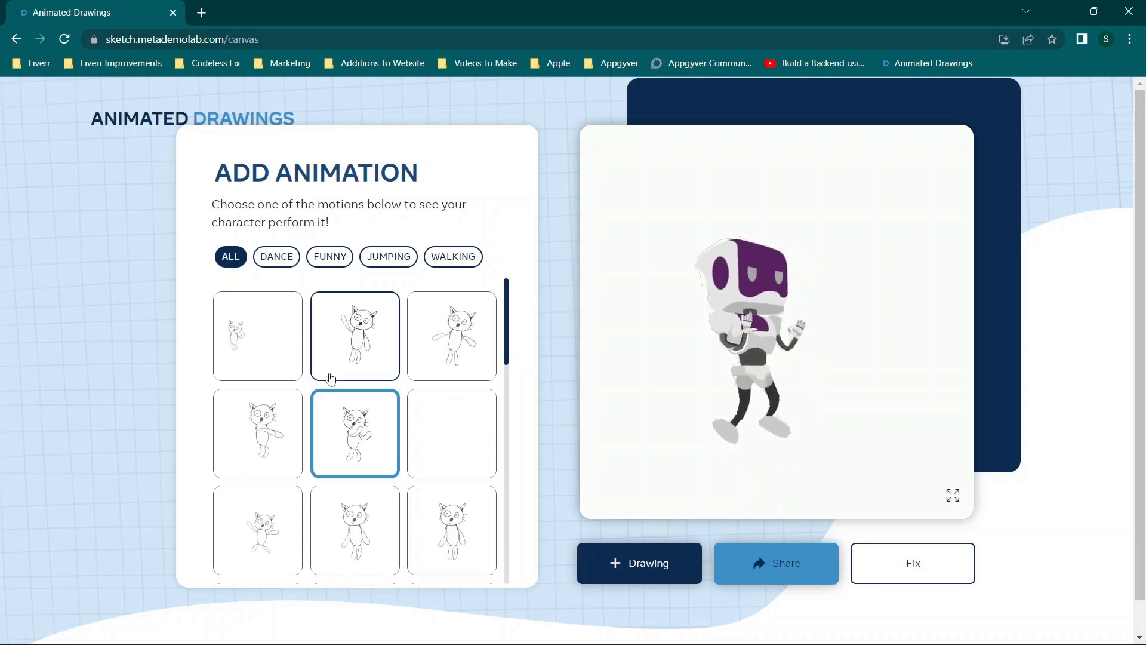
{"action": "left_click", "coordinate": [284, 509]}
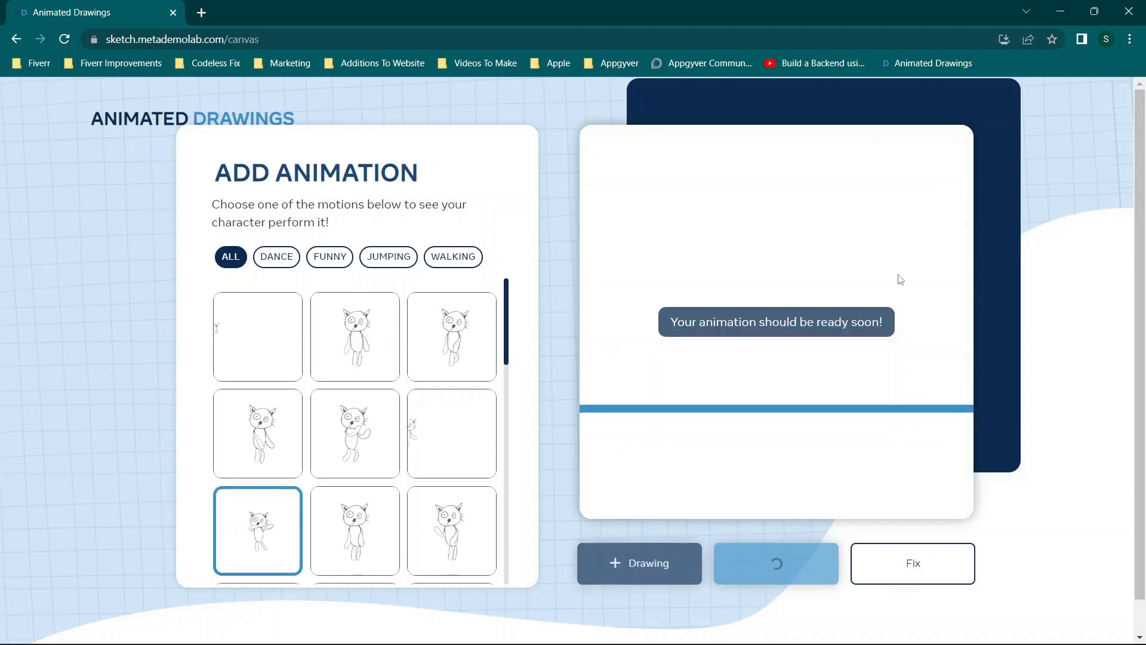
{"action": "scroll", "coordinate": [818, 304], "scroll_direction": "down", "scroll_amount": 1}
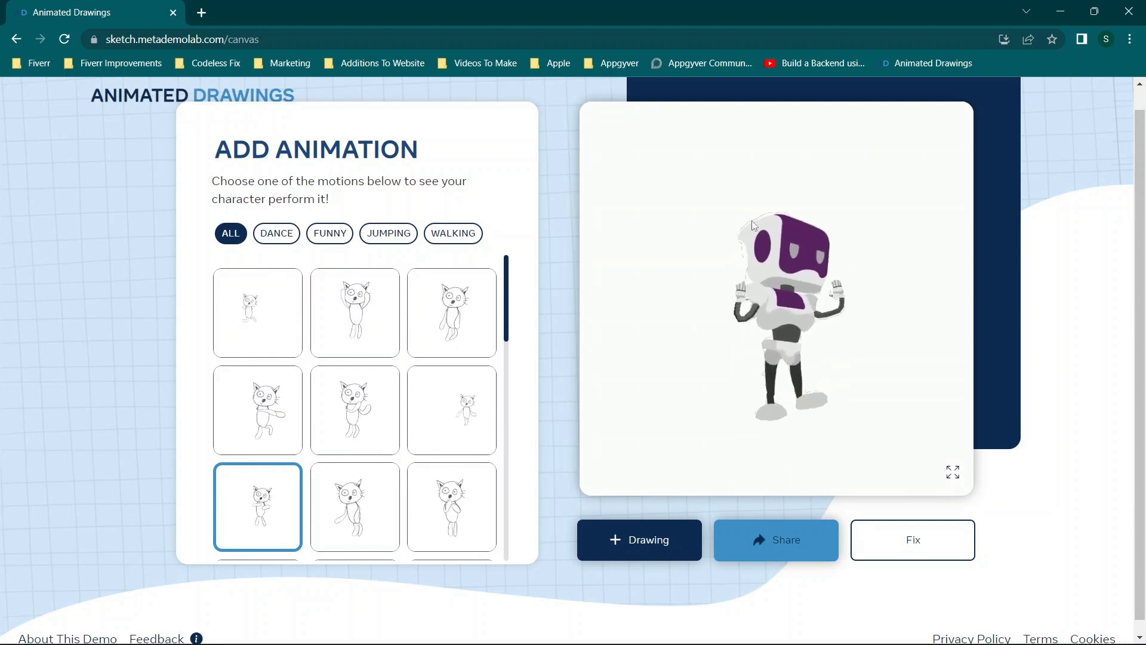
{"action": "scroll", "coordinate": [783, 387], "scroll_direction": "up", "scroll_amount": 1}
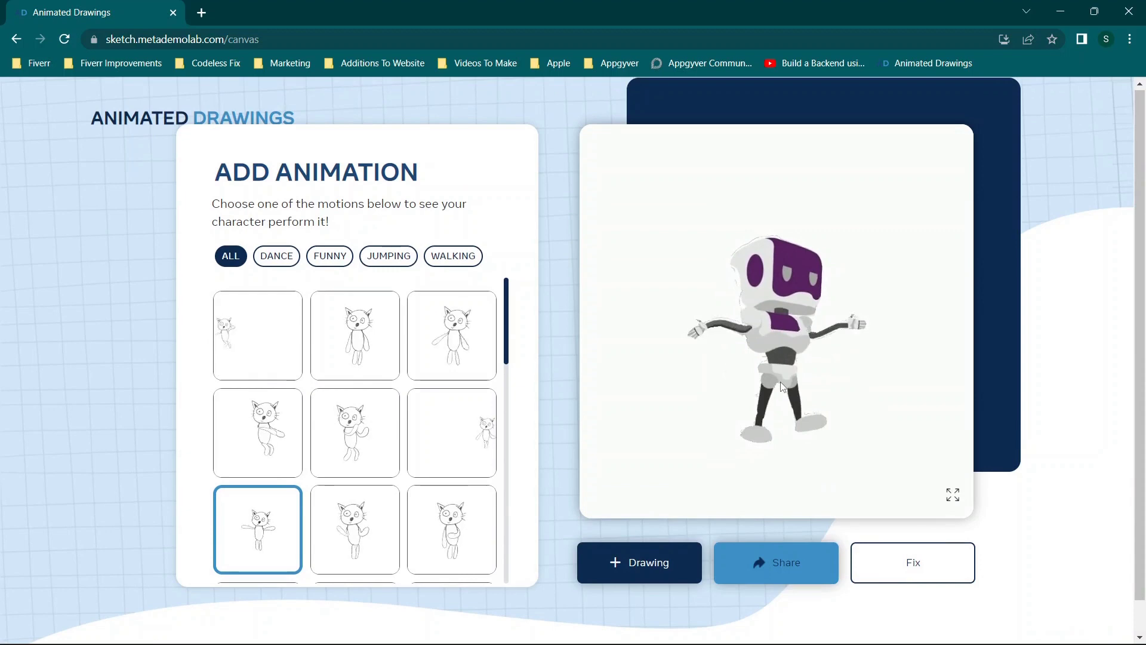
Step: Watch the robot animation full screen, then check and dismiss the sharing options and browser menu
{"action": "left_click", "coordinate": [952, 493]}
{"action": "key", "text": "Escape"}
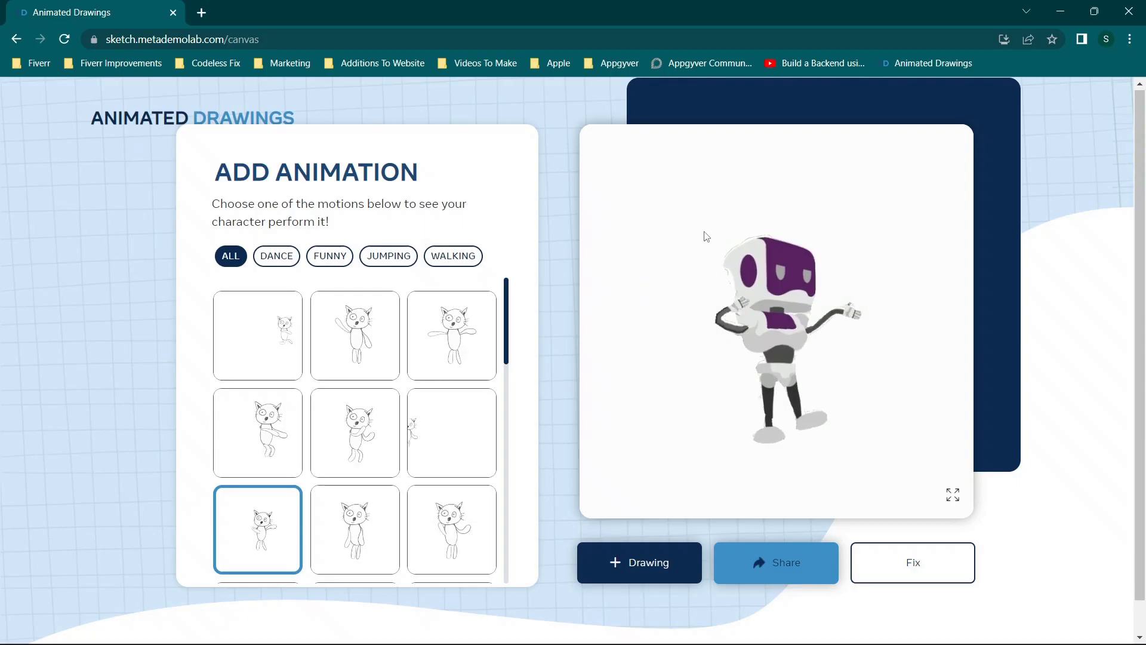
{"action": "left_click", "coordinate": [780, 552]}
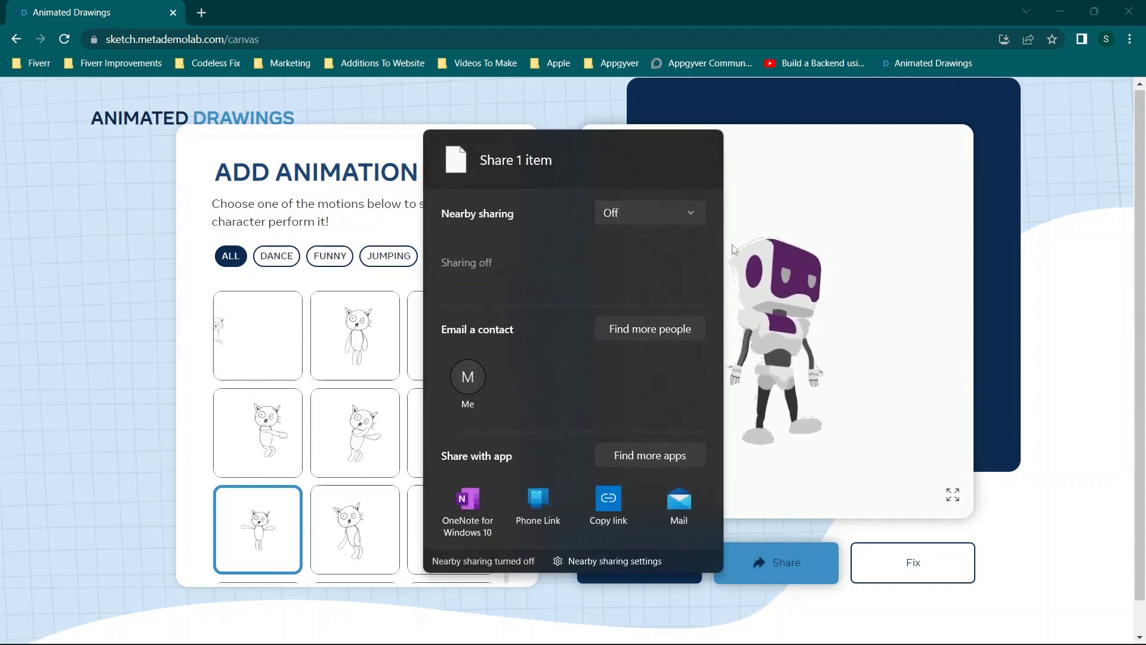
{"action": "left_click", "coordinate": [864, 281]}
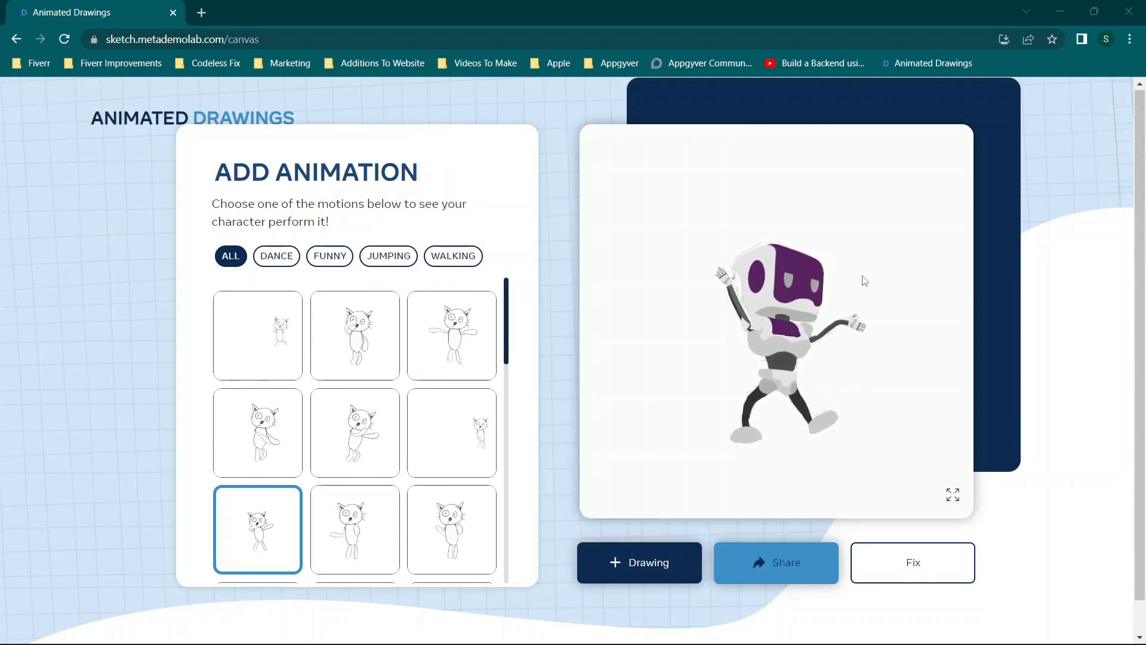
{"action": "right_click", "coordinate": [743, 338]}
{"action": "left_click", "coordinate": [784, 294]}
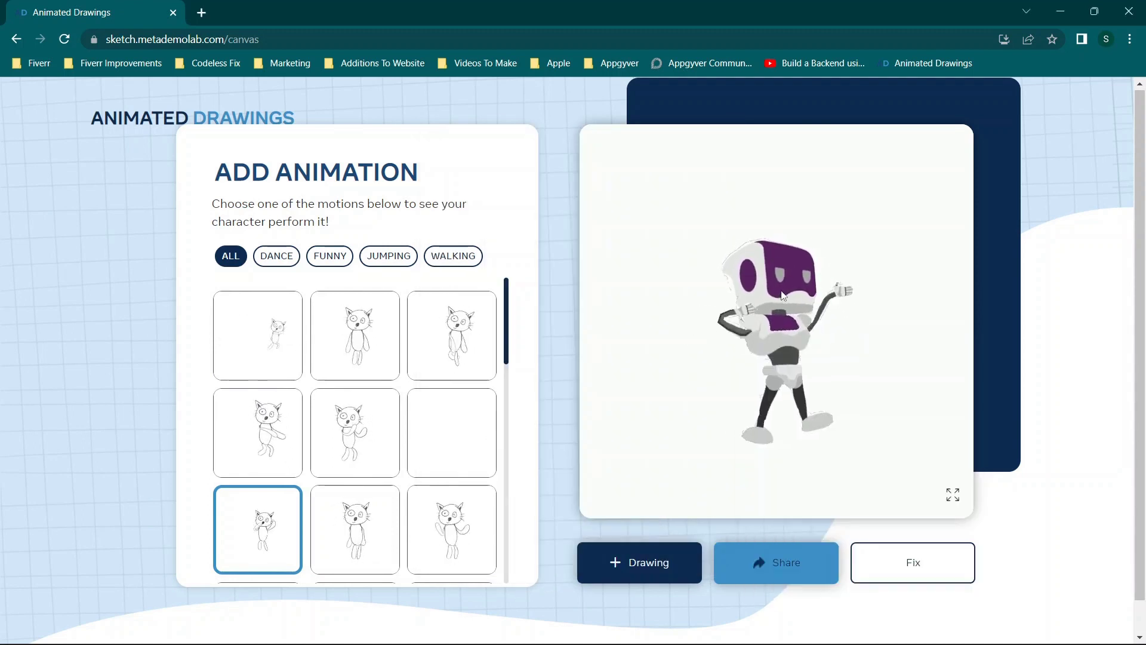
Step: Filter the motion list to show only the WALKING motions
{"action": "scroll", "coordinate": [782, 292], "scroll_direction": "down", "scroll_amount": 1}
{"action": "scroll", "coordinate": [781, 290], "scroll_direction": "up", "scroll_amount": 1}
{"action": "left_click", "coordinate": [454, 256]}
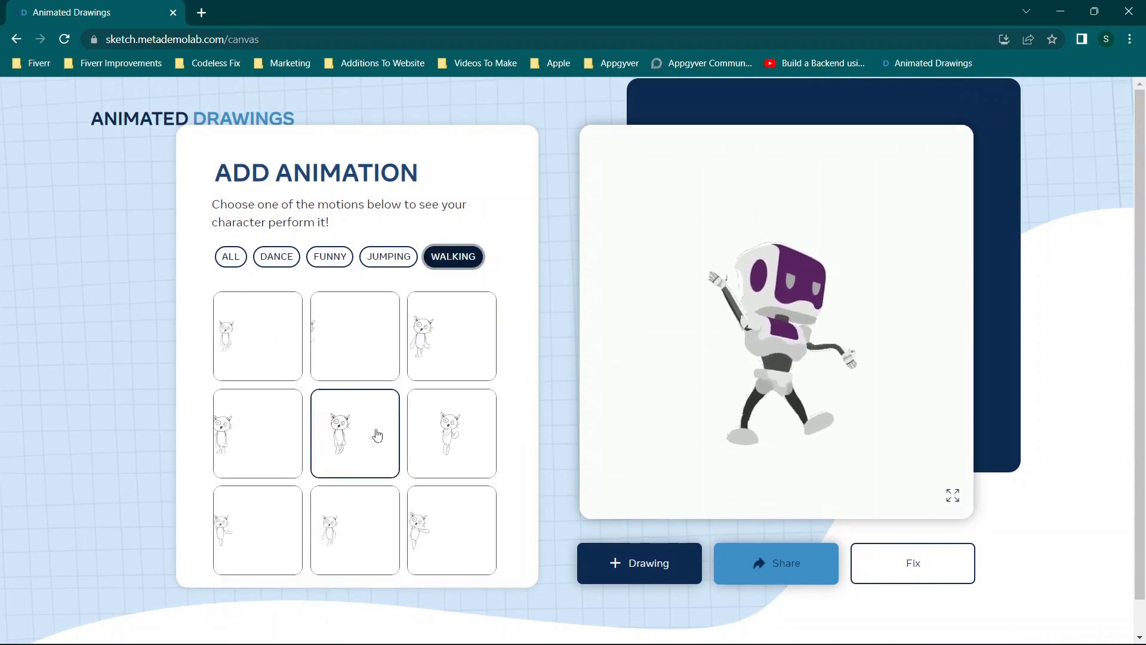